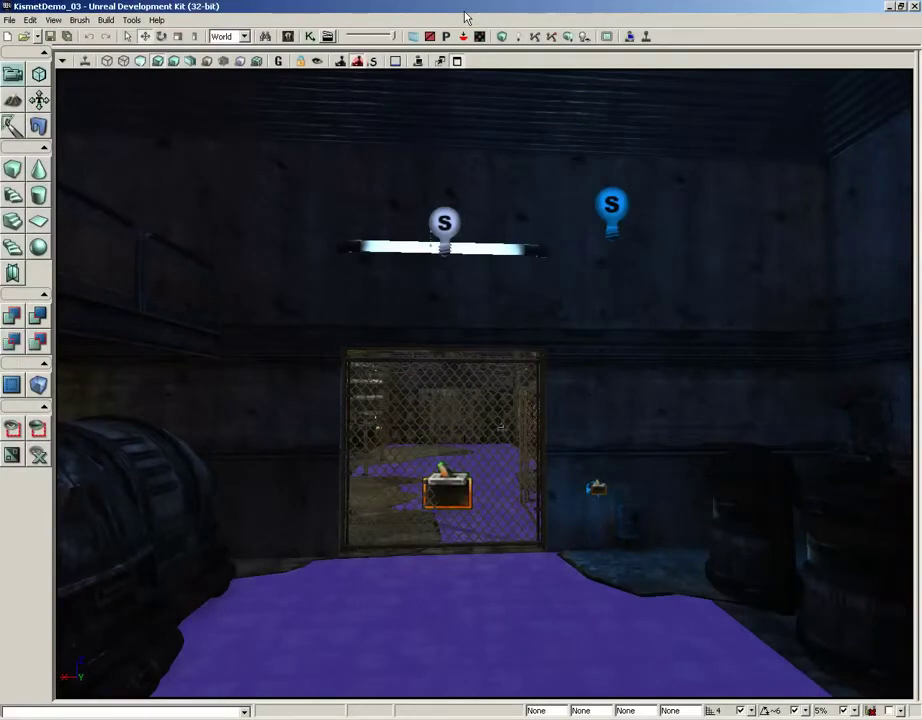
Step: Open the level's Main_Sequence in the UnrealKismet editor from the main toolbar
{"action": "left_click", "coordinate": [311, 38]}
{"action": "left_click_drag", "start_coordinate": [407, 251], "coordinate": [434, 263]}
{"action": "scroll", "coordinate": [440, 282], "scroll_direction": "up", "scroll_amount": 5}
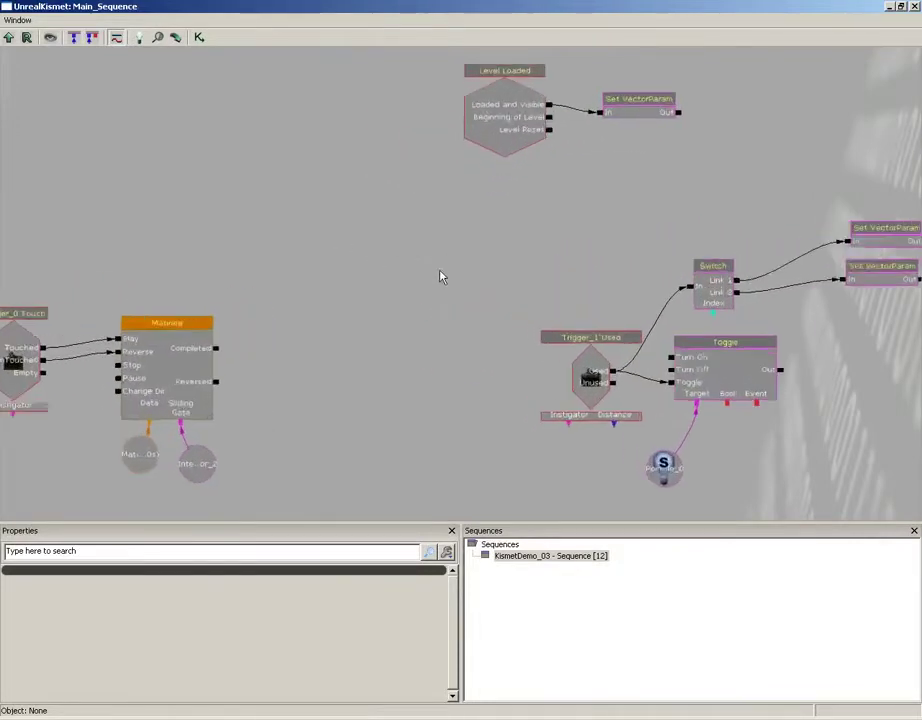
{"action": "left_click_drag", "start_coordinate": [434, 344], "coordinate": [253, 310]}
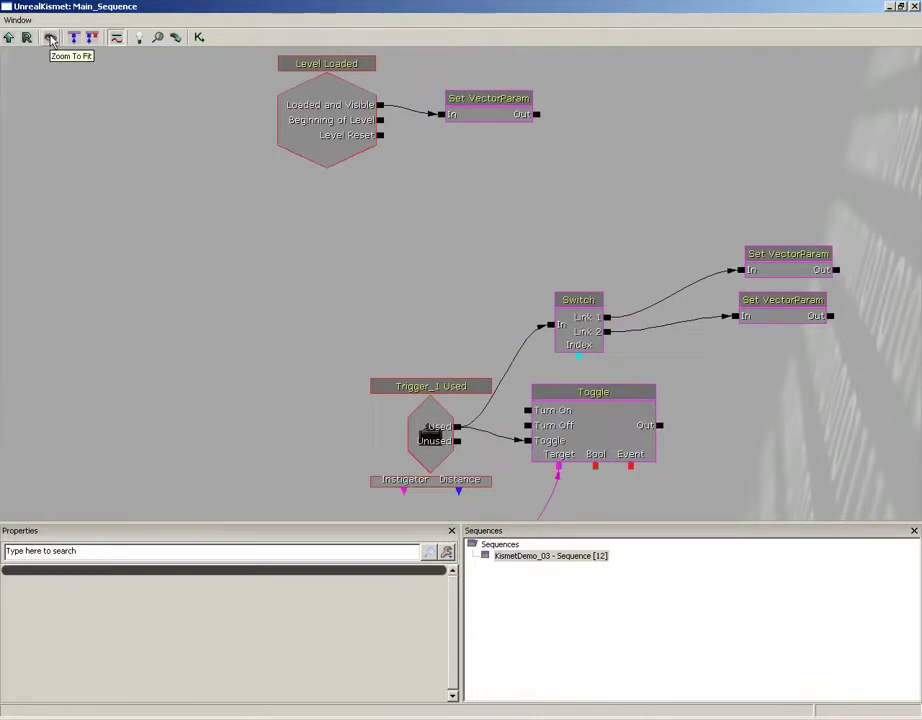
{"action": "left_click", "coordinate": [51, 39]}
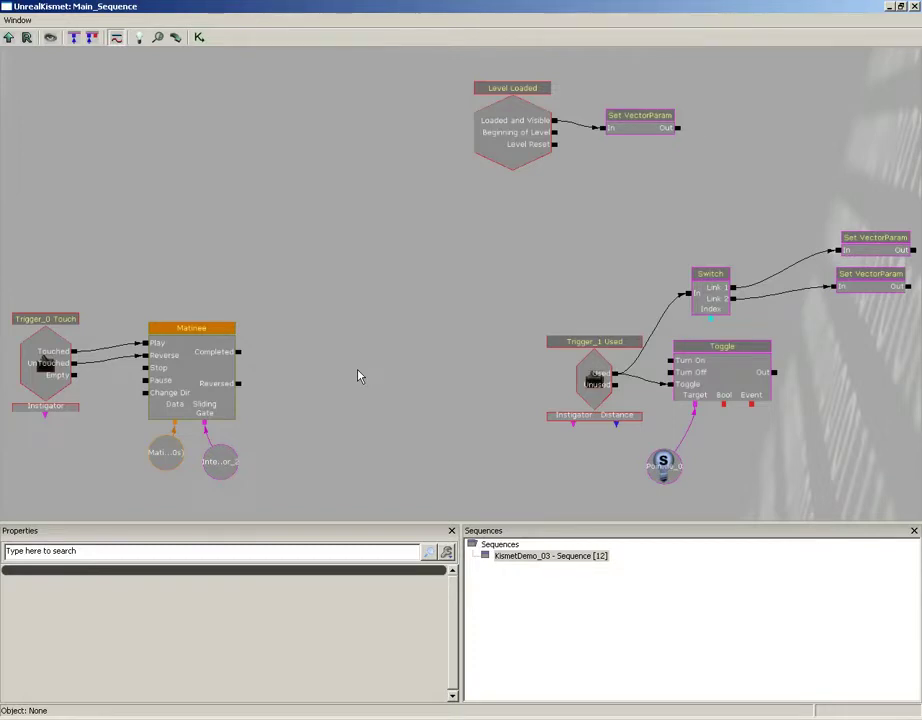
Step: Bring the Trigger_1 Used event into view and shift it slightly left
{"action": "left_click_drag", "start_coordinate": [302, 354], "coordinate": [531, 282]}
{"action": "scroll", "coordinate": [566, 333], "scroll_direction": "up", "scroll_amount": 2}
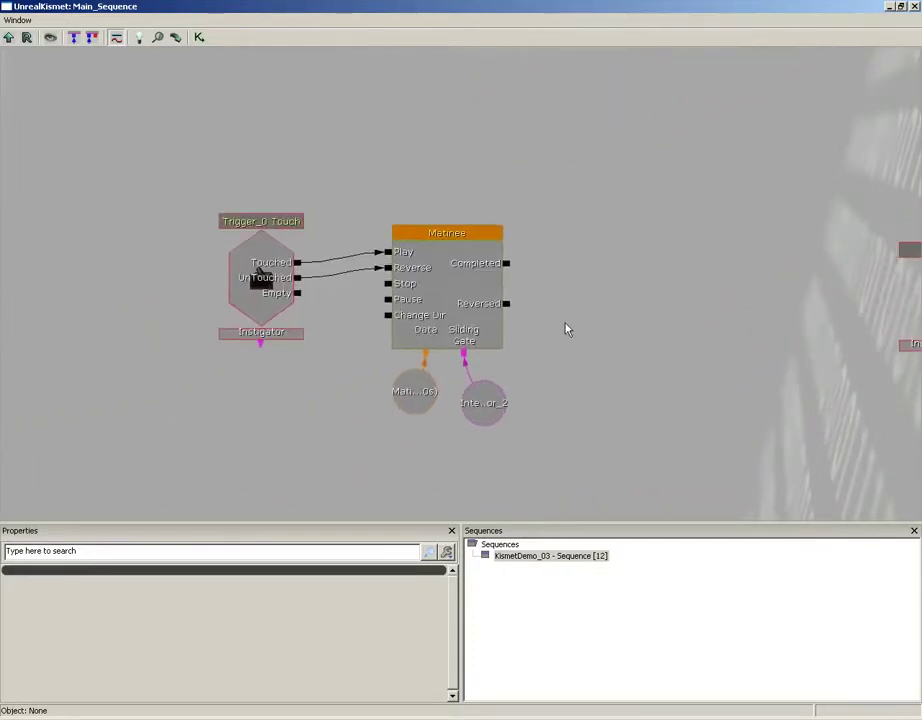
{"action": "left_click_drag", "start_coordinate": [490, 335], "coordinate": [285, 193]}
{"action": "left_click_drag", "start_coordinate": [321, 233], "coordinate": [267, 199]}
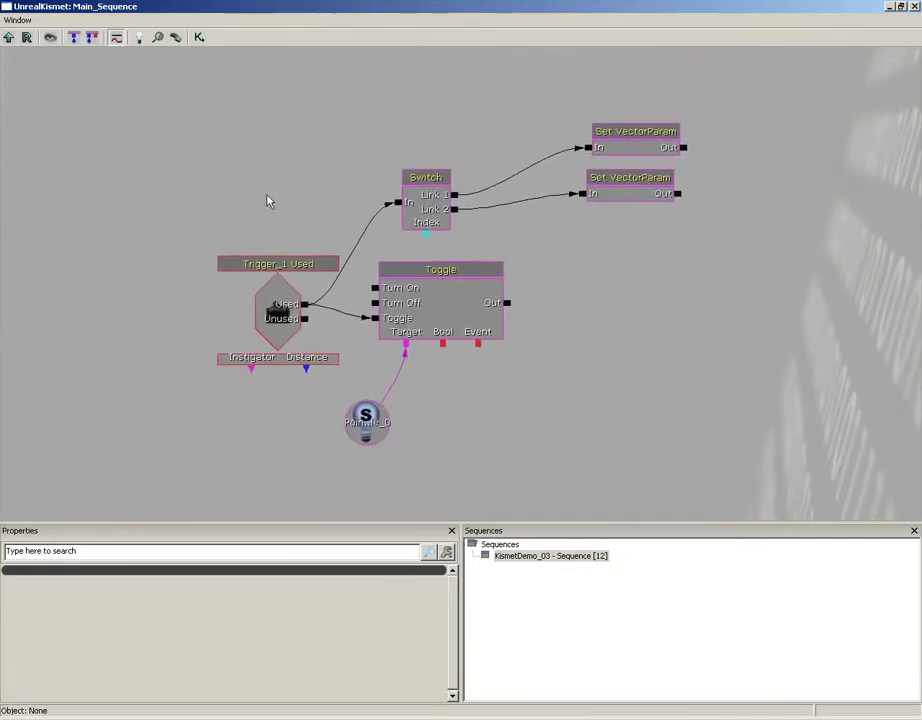
{"action": "left_click", "coordinate": [280, 310]}
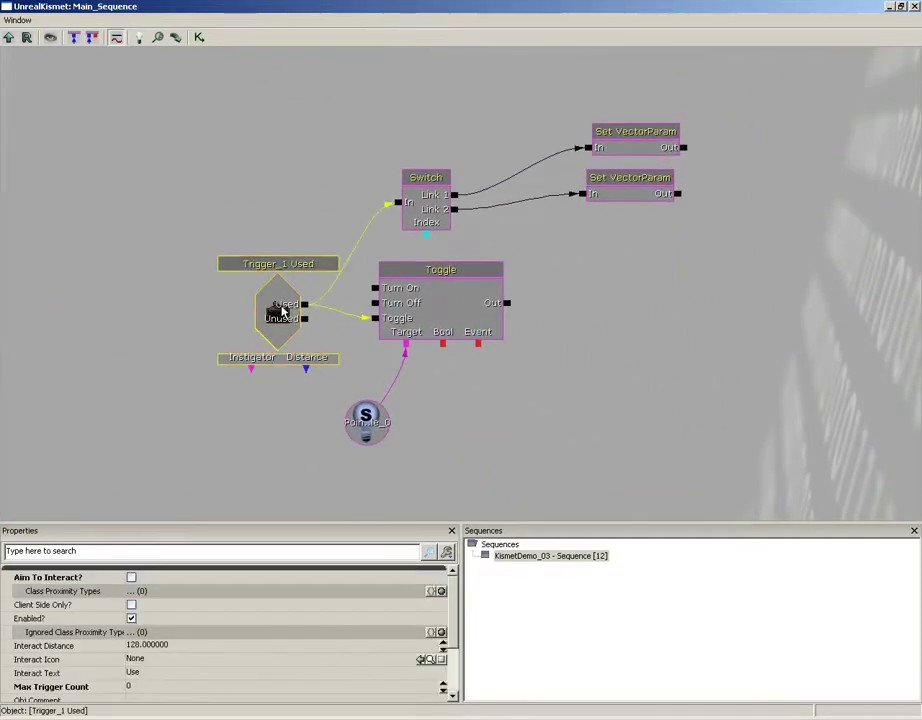
{"action": "left_click_drag", "start_coordinate": [283, 312], "coordinate": [243, 288], "text": "ctrl"}
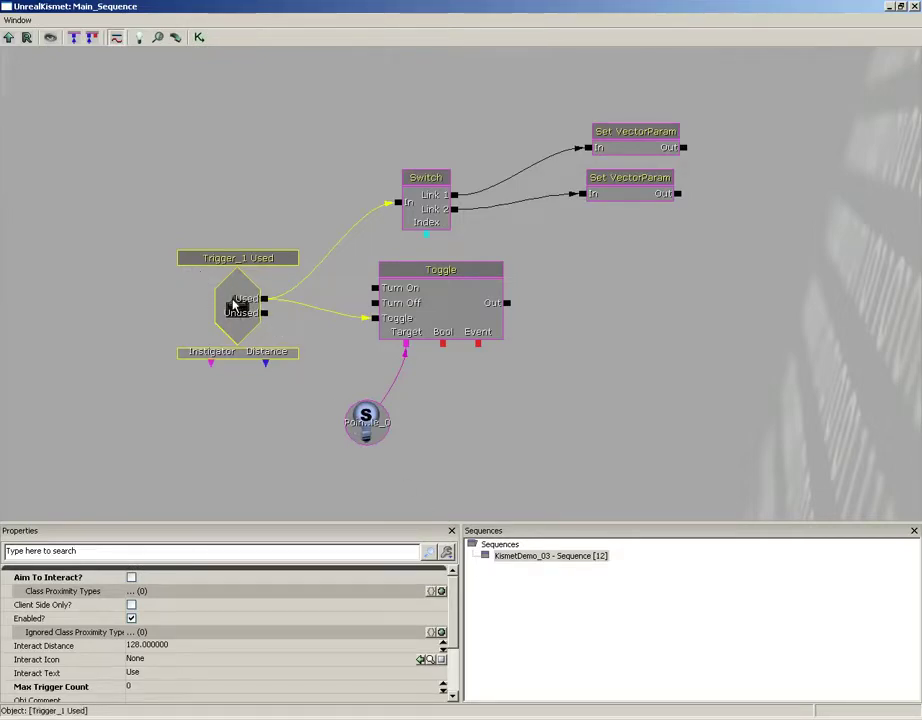
Step: Set Trigger_1 Used's Obj Comment to 'Player has used light switch trigger'
{"action": "scroll", "coordinate": [449, 618], "scroll_direction": "down", "scroll_amount": 2}
{"action": "scroll", "coordinate": [449, 620], "scroll_direction": "down", "scroll_amount": 1}
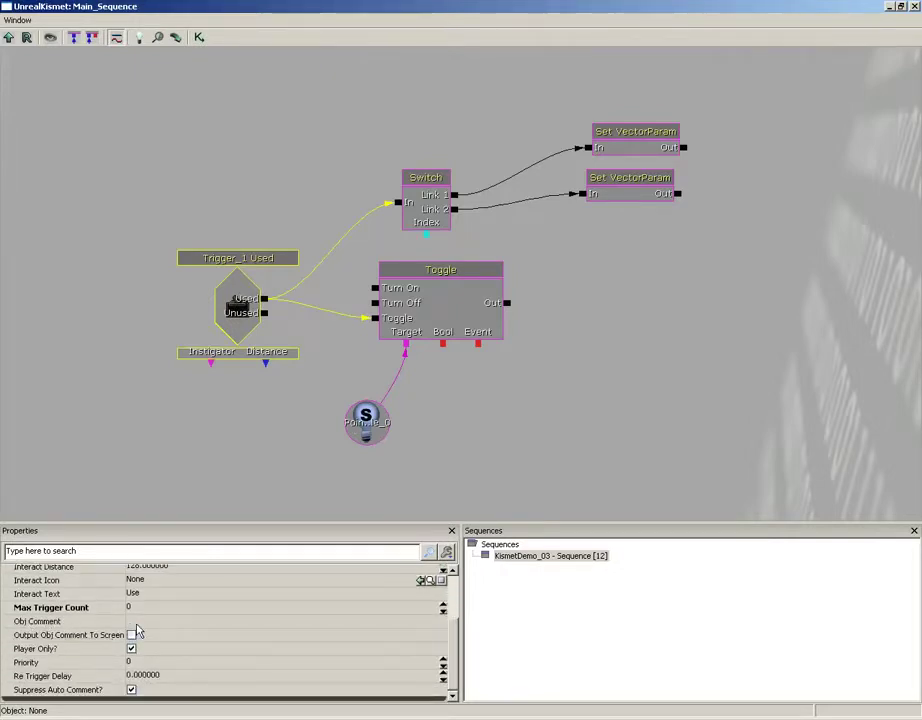
{"action": "left_click", "coordinate": [132, 622]}
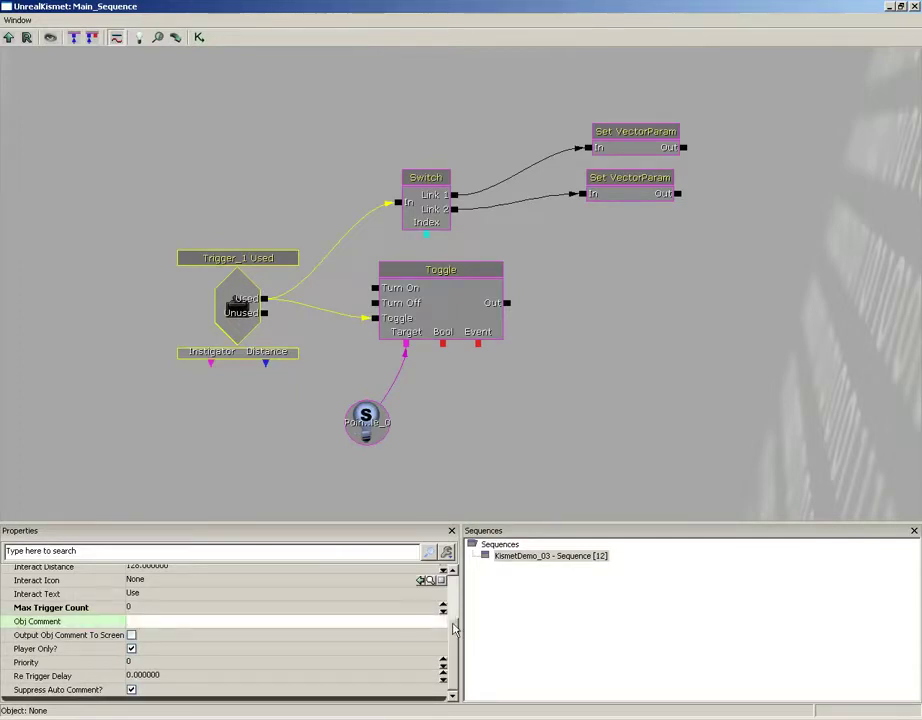
{"action": "type", "text": "Player has used light sw"}
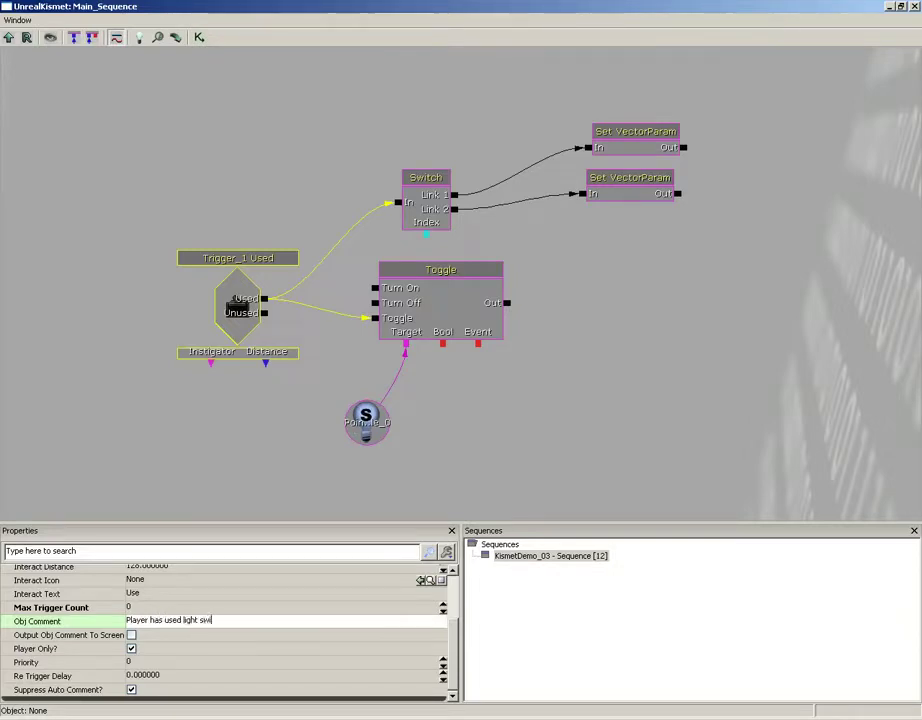
{"action": "type", "text": "itch trigger"}
{"action": "key", "text": "Return"}
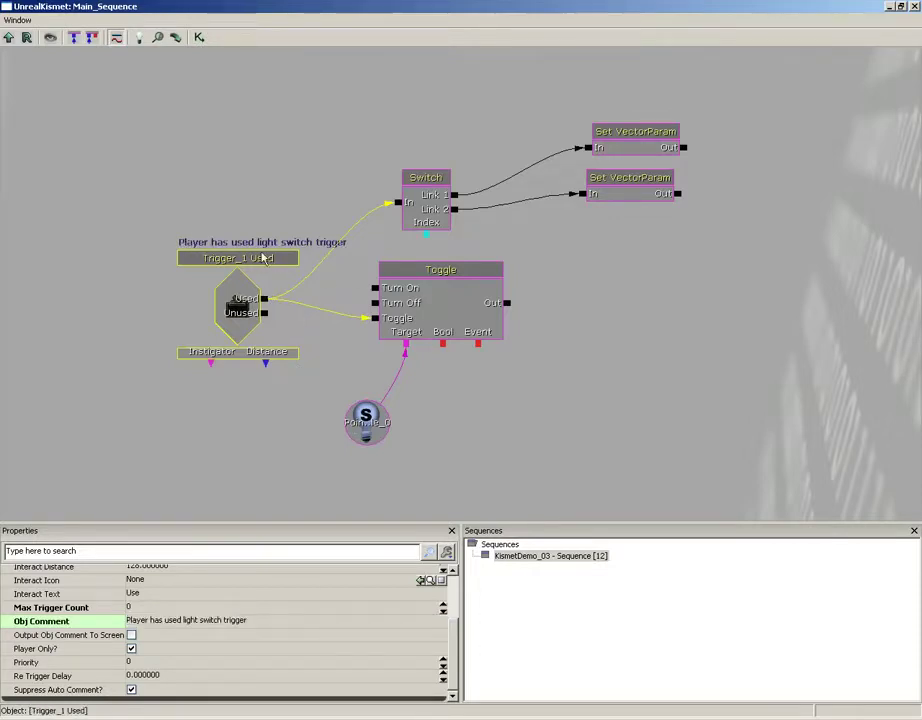
{"action": "scroll", "coordinate": [300, 280], "scroll_direction": "down", "scroll_amount": 6}
{"action": "scroll", "coordinate": [315, 220], "scroll_direction": "up", "scroll_amount": 2}
{"action": "scroll", "coordinate": [315, 262], "scroll_direction": "up", "scroll_amount": 2}
{"action": "scroll", "coordinate": [315, 315], "scroll_direction": "down", "scroll_amount": 4}
{"action": "scroll", "coordinate": [312, 340], "scroll_direction": "up", "scroll_amount": 5}
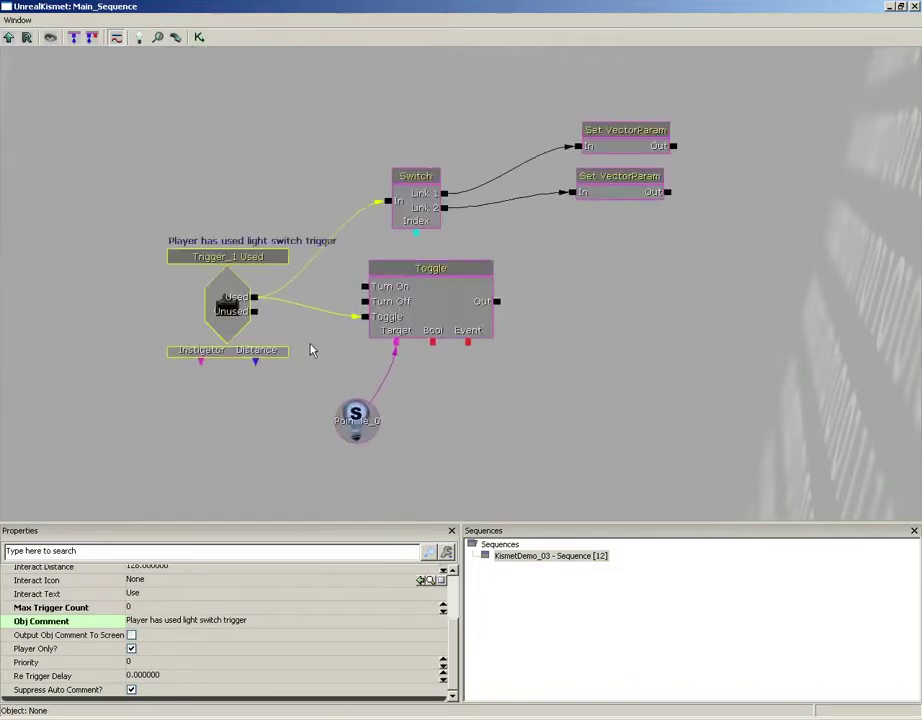
{"action": "scroll", "coordinate": [309, 320], "scroll_direction": "down", "scroll_amount": 5}
{"action": "scroll", "coordinate": [305, 300], "scroll_direction": "up", "scroll_amount": 5}
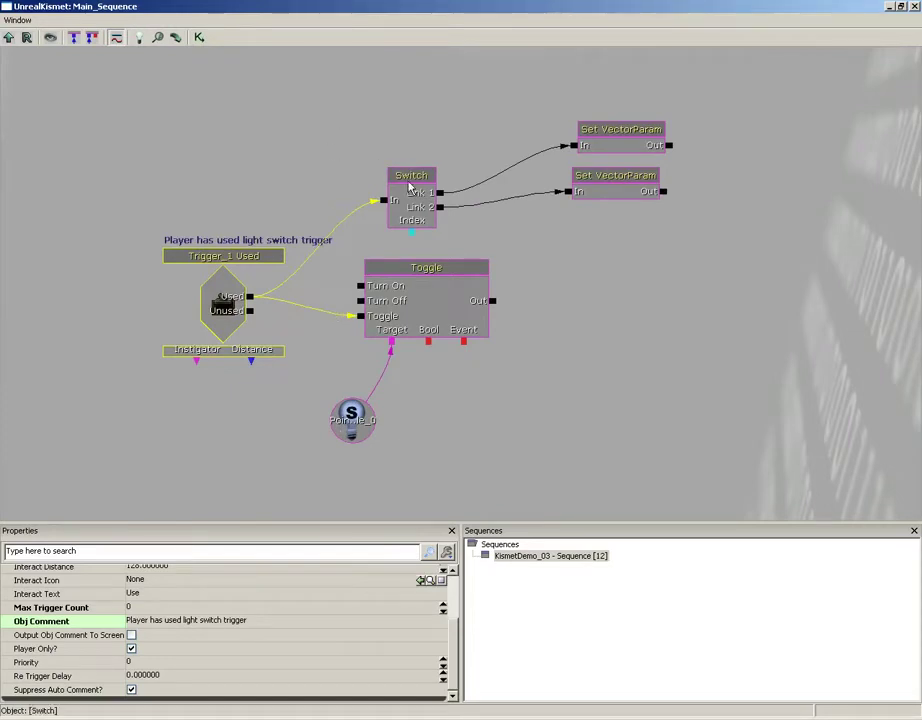
Step: Comment the Switch node 'Switch between on and off states for material'
{"action": "left_click", "coordinate": [411, 179]}
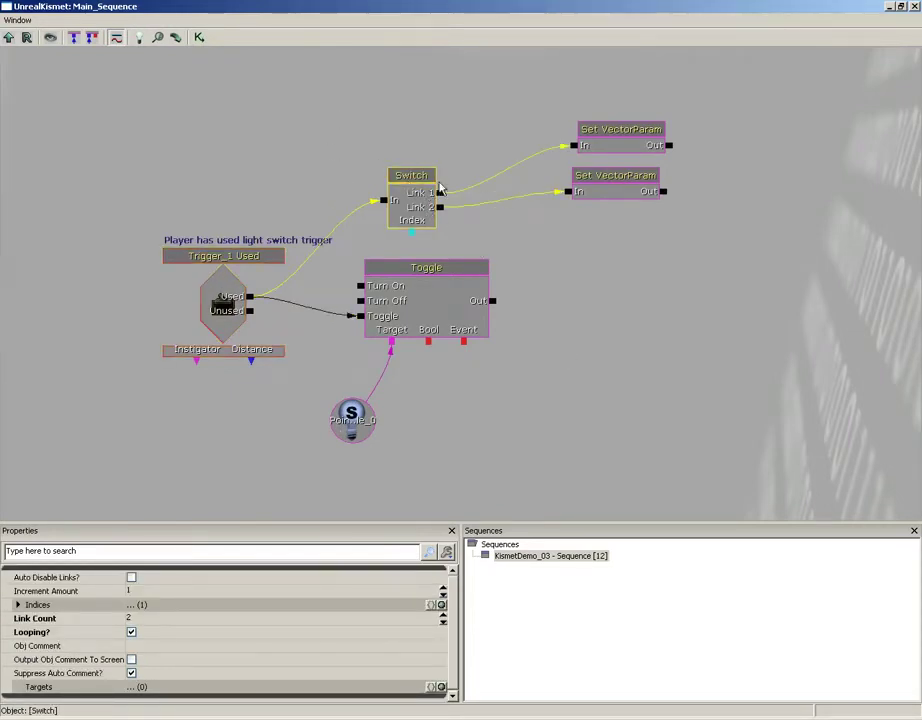
{"action": "left_click", "coordinate": [155, 646]}
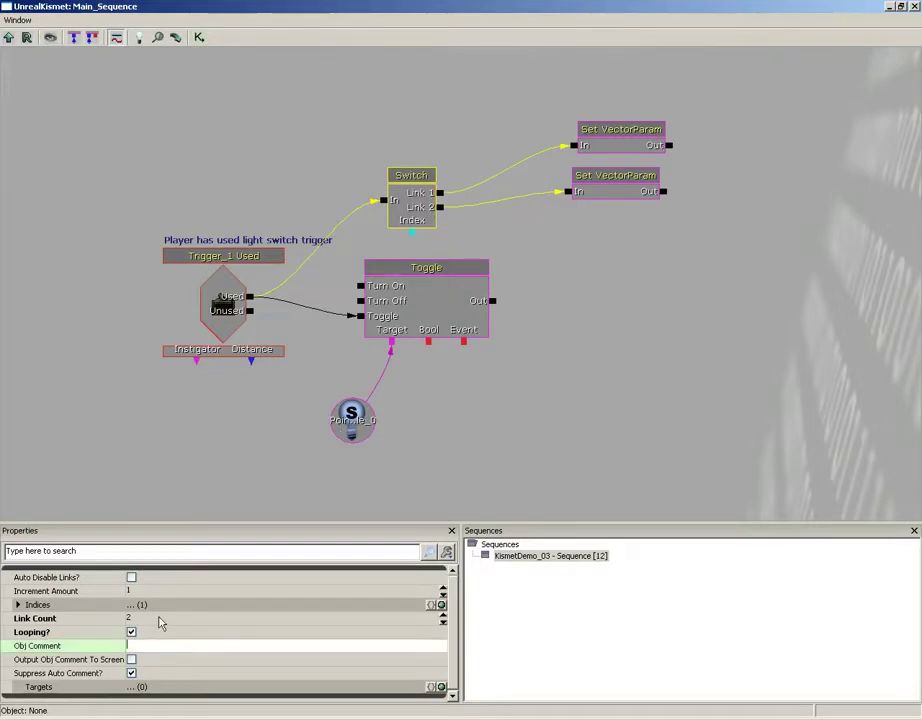
{"action": "type", "text": "switches between on and "}
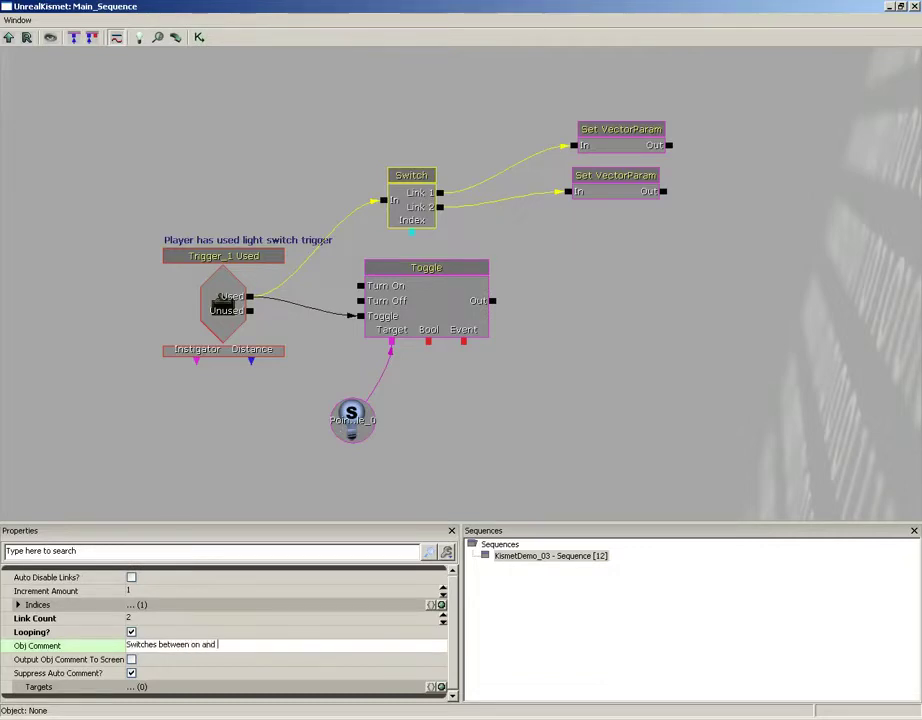
{"action": "type", "text": "off states for material"}
{"action": "key", "text": "Return"}
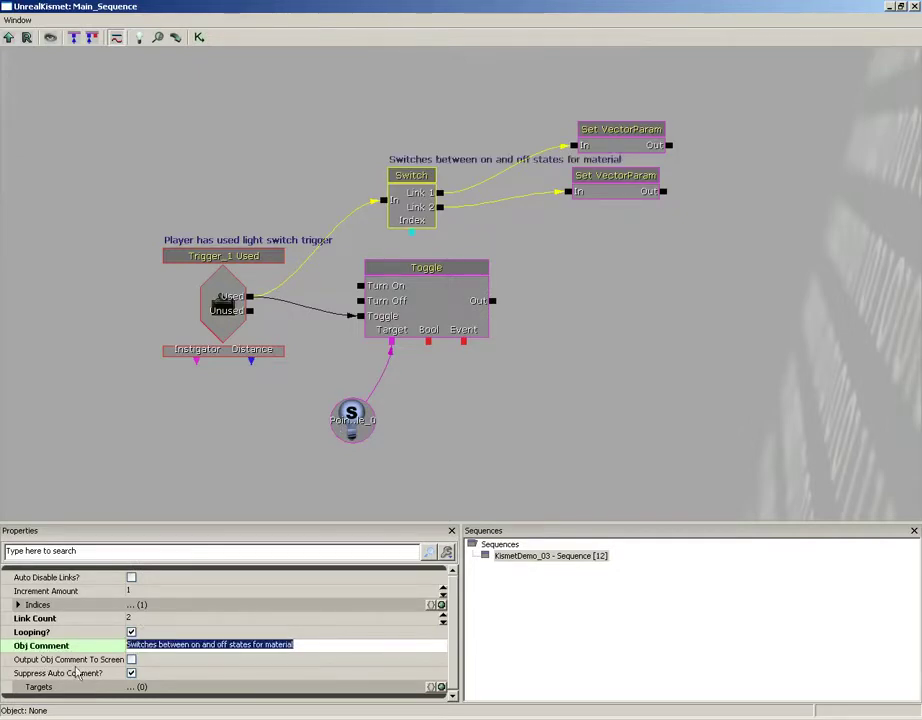
{"action": "left_click", "coordinate": [159, 647]}
{"action": "key", "text": "BackSpace"}
{"action": "key", "text": "BackSpace"}
{"action": "key", "text": "Return"}
Step: Rearrange the two Set VectorParam nodes and the Toggle node into a tidy layout
{"action": "left_click_drag", "start_coordinate": [605, 150], "coordinate": [575, 110]}
{"action": "left_click_drag", "start_coordinate": [595, 181], "coordinate": [578, 228]}
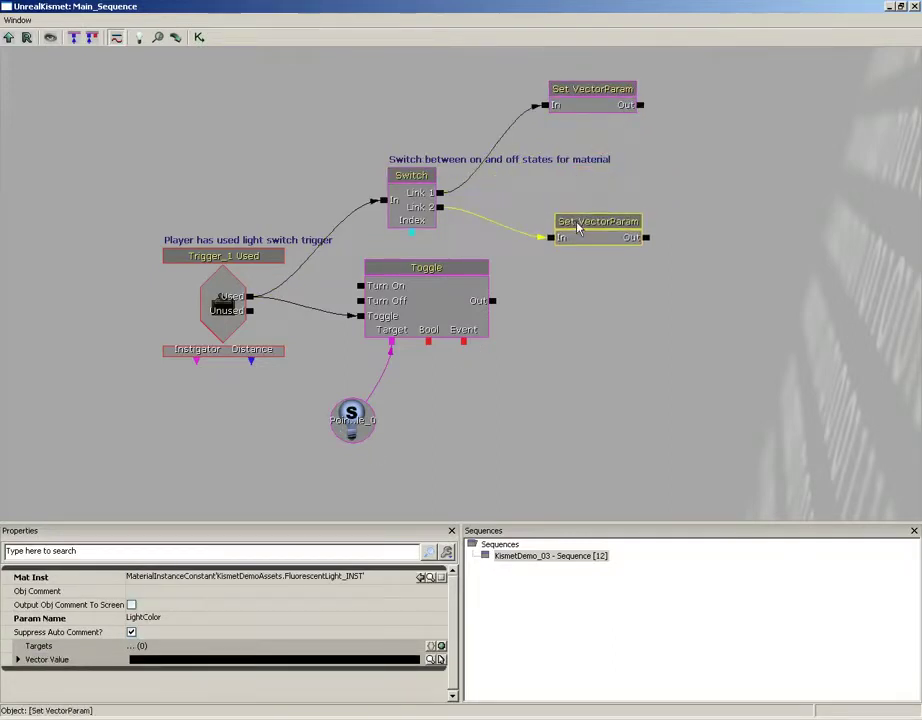
{"action": "left_click_drag", "start_coordinate": [615, 296], "coordinate": [603, 325]}
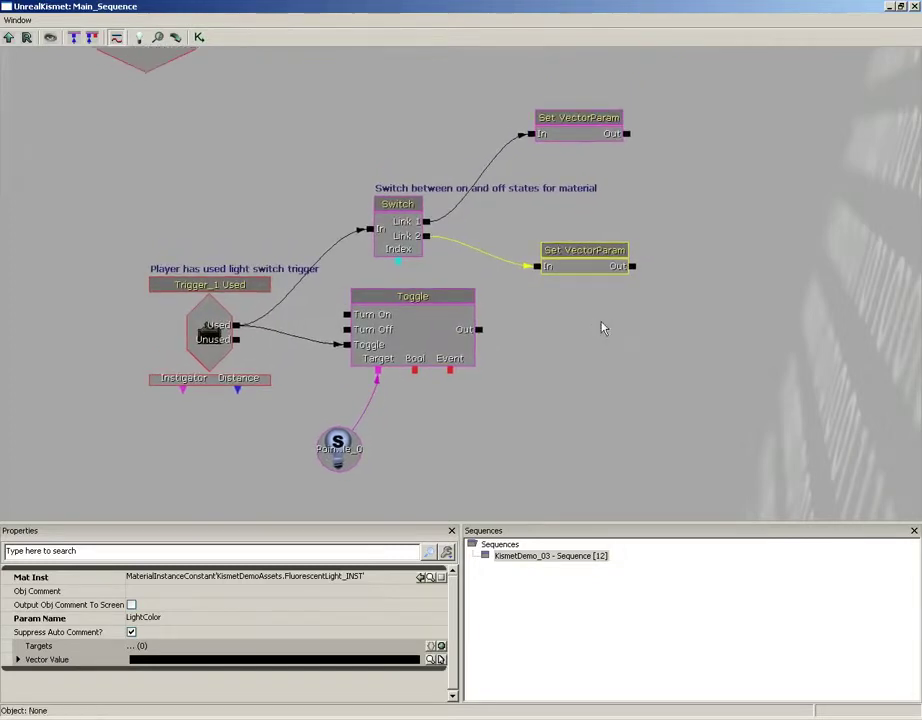
{"action": "left_click", "coordinate": [575, 140]}
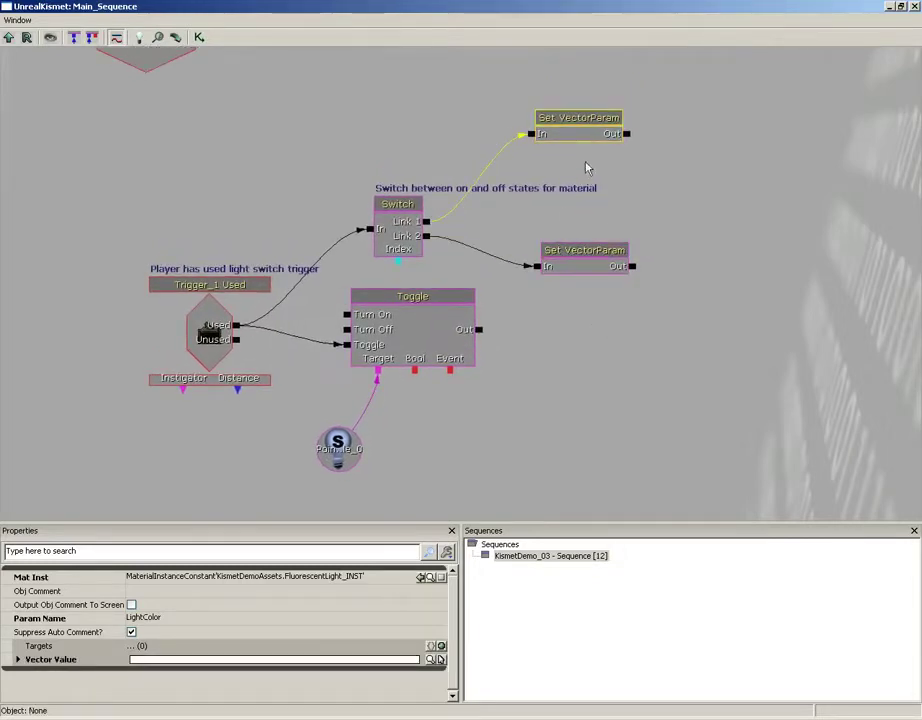
{"action": "left_click_drag", "start_coordinate": [588, 121], "coordinate": [603, 309]}
{"action": "left_click_drag", "start_coordinate": [607, 217], "coordinate": [618, 250]}
{"action": "left_click_drag", "start_coordinate": [436, 336], "coordinate": [398, 377]}
{"action": "left_click", "coordinate": [333, 452]}
{"action": "left_click", "coordinate": [415, 360]}
{"action": "left_click", "coordinate": [590, 250]}
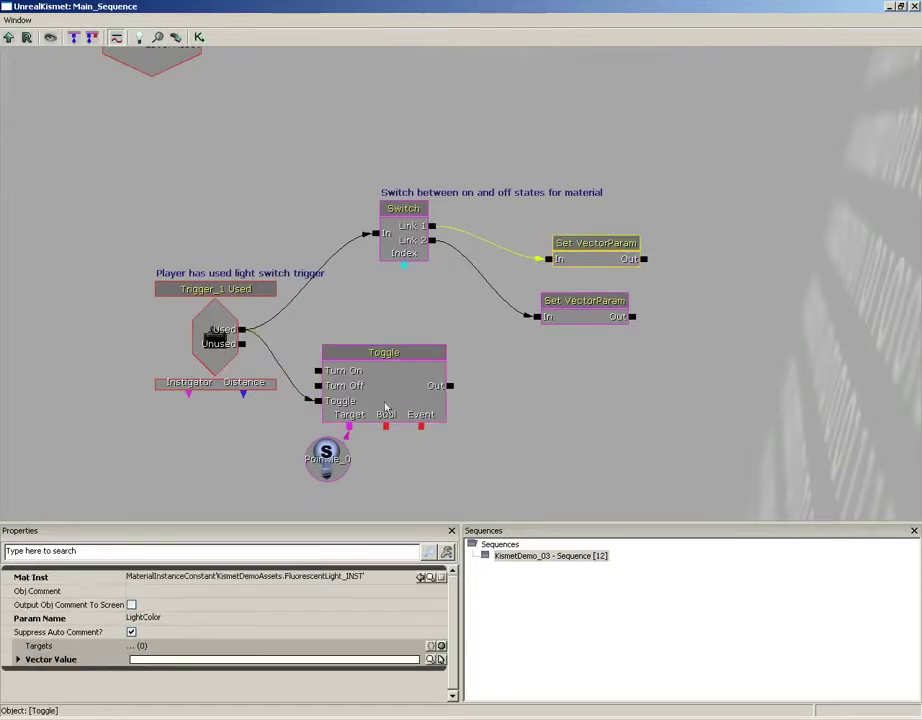
Step: Comment the upper Set VectorParam node 'Material ON state'
{"action": "left_click", "coordinate": [165, 591]}
{"action": "type", "text": "Material"}
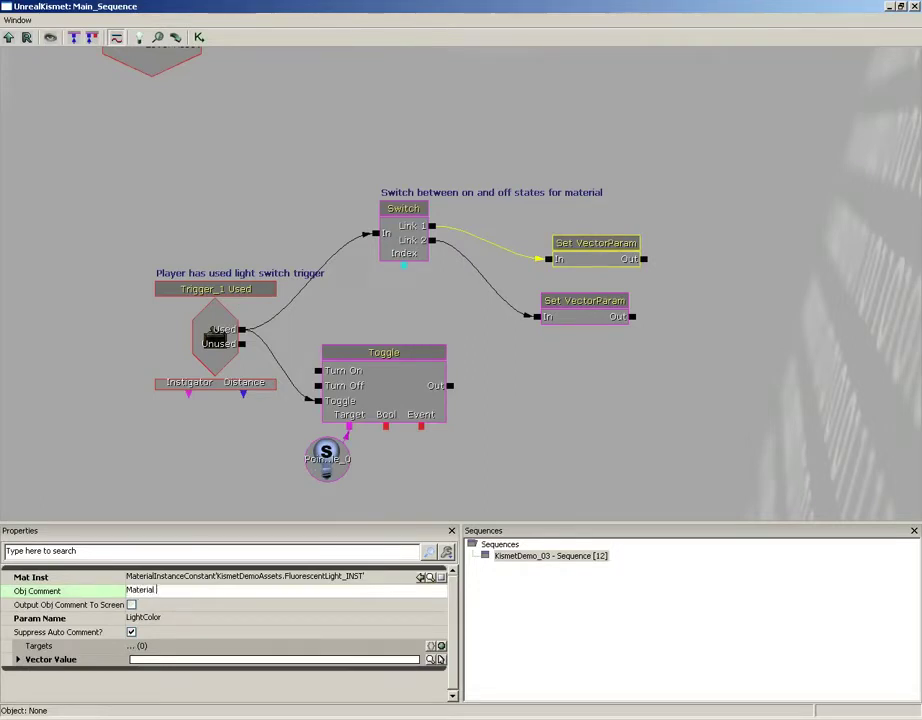
{"action": "type", "text": " ON state"}
{"action": "key", "text": "Return"}
{"action": "key", "text": "ctrl+c"}
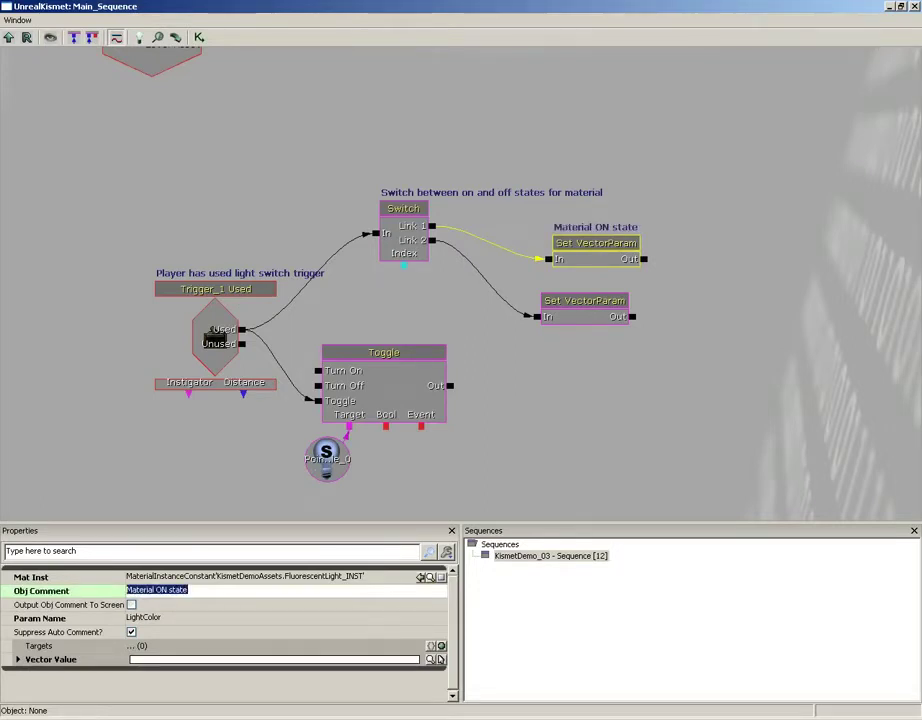
Step: Comment the lower Set VectorParam node 'Material OFF state' by editing the pasted comment
{"action": "left_click", "coordinate": [584, 301]}
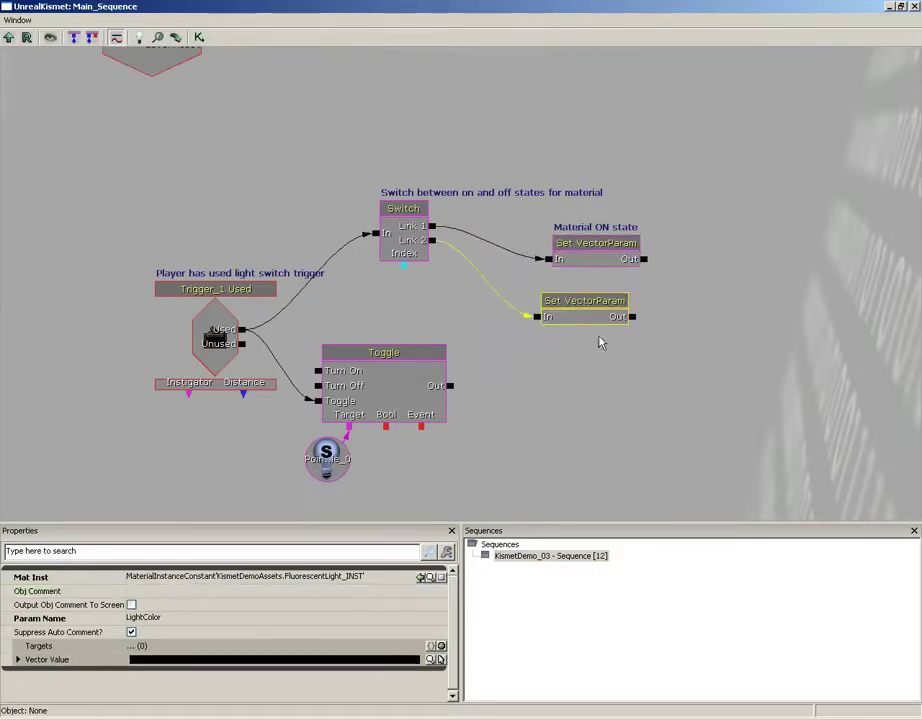
{"action": "left_click", "coordinate": [168, 593]}
{"action": "key", "text": "ctrl+v"}
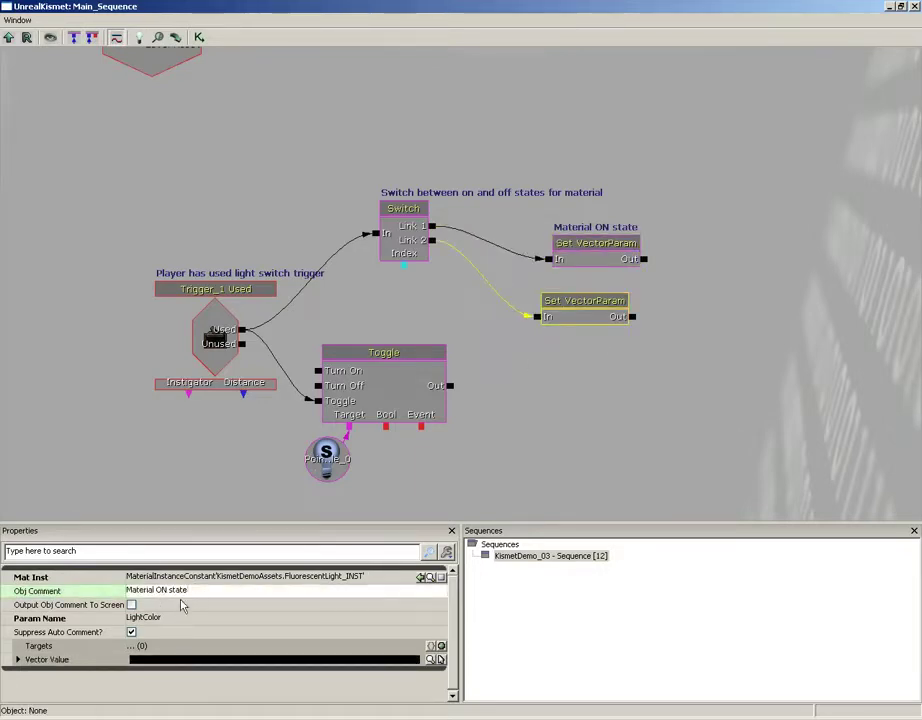
{"action": "double_click", "coordinate": [161, 591]}
{"action": "left_click_drag", "start_coordinate": [166, 598], "coordinate": [175, 591]}
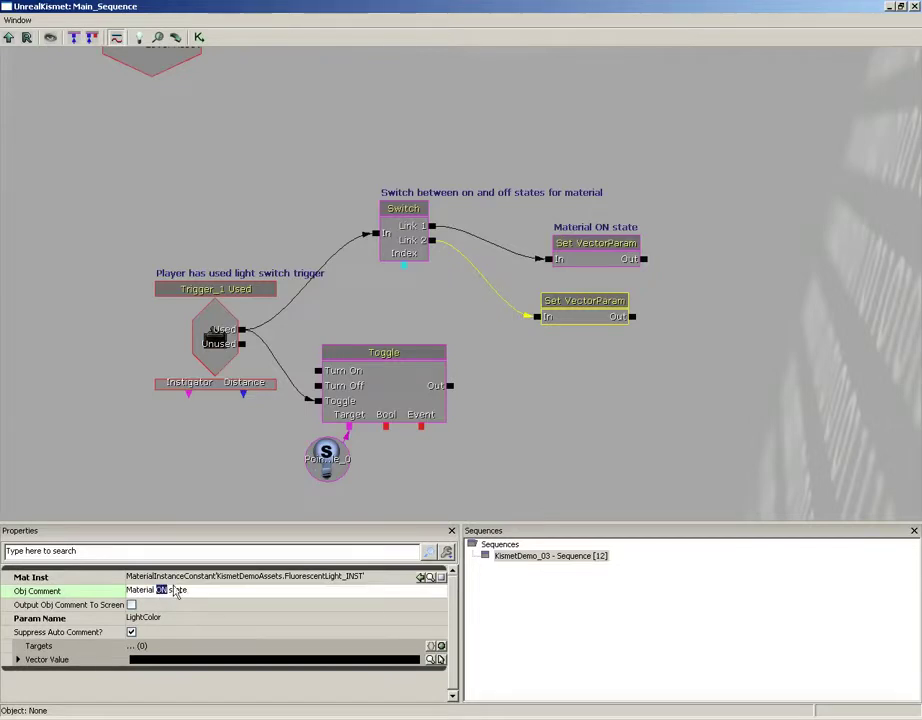
{"action": "type", "text": "OFF"}
{"action": "key", "text": "Return"}
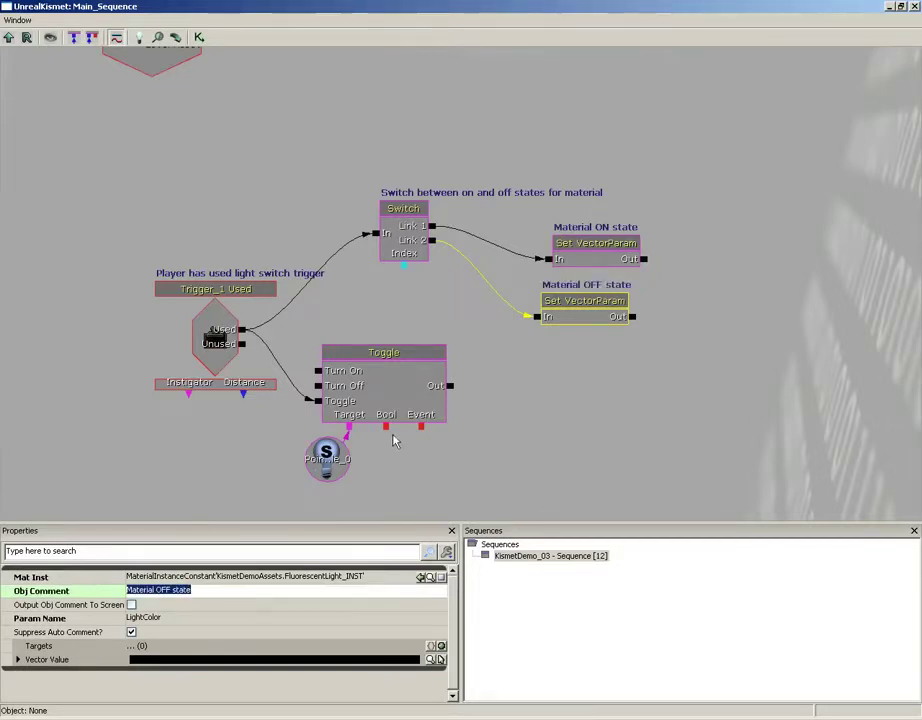
Step: Give the light Toggle node the Obj Comment 'Toggle point light', then clear the selection
{"action": "left_click", "coordinate": [390, 405]}
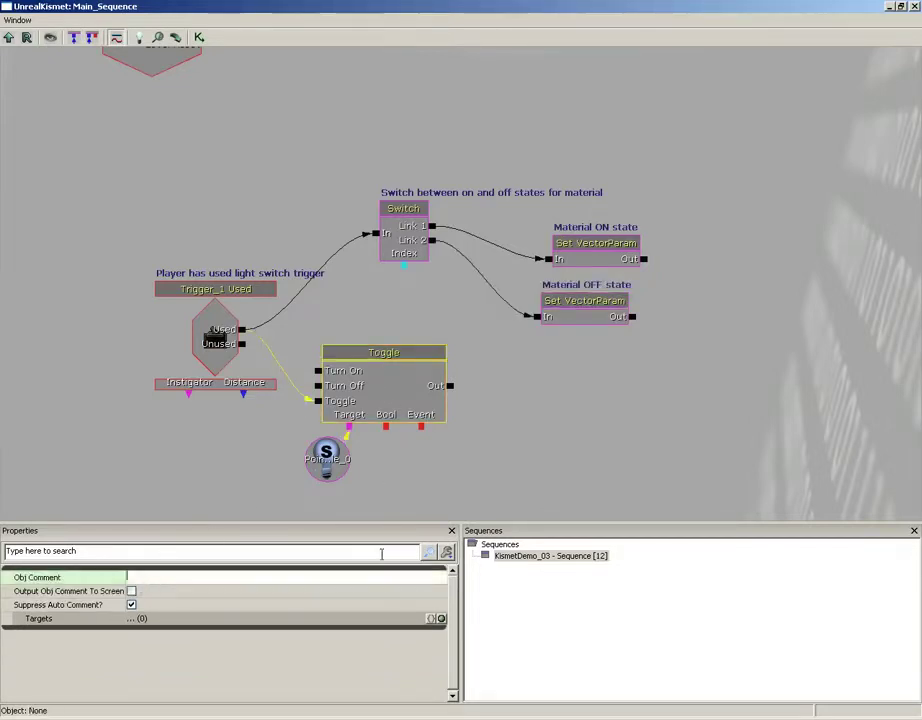
{"action": "type", "text": "Toggle point light"}
{"action": "key", "text": "Return"}
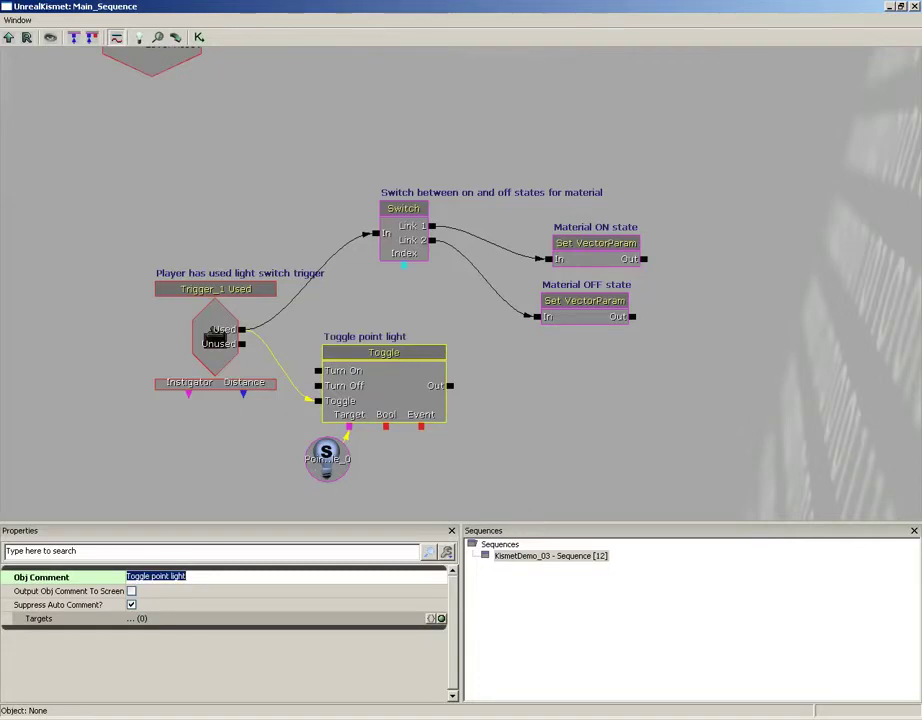
{"action": "left_click", "coordinate": [324, 469]}
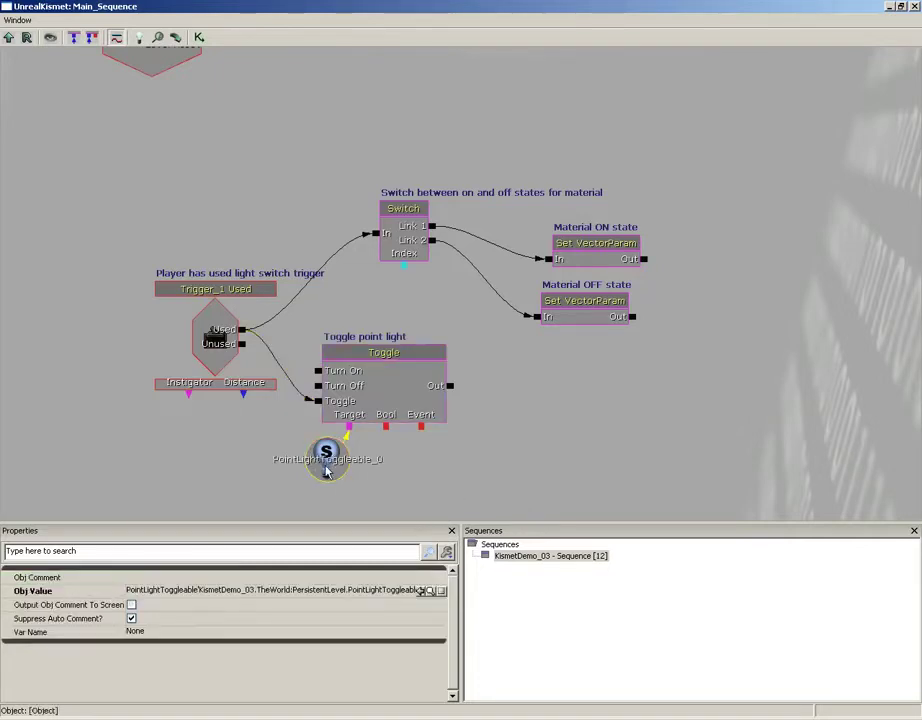
{"action": "left_click", "coordinate": [491, 463]}
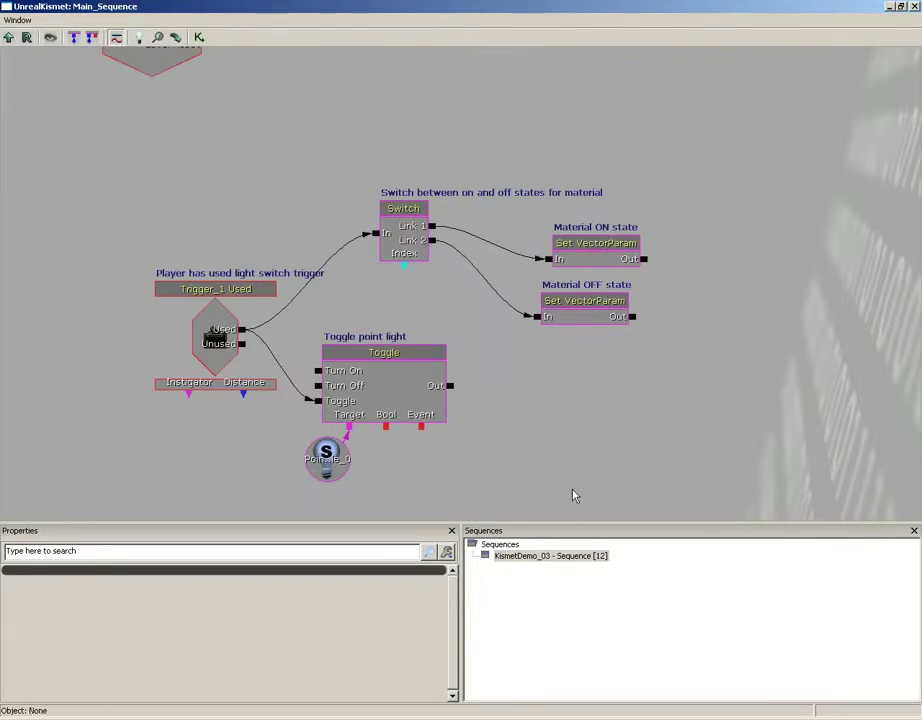
{"action": "left_click_drag", "start_coordinate": [545, 456], "coordinate": [517, 467]}
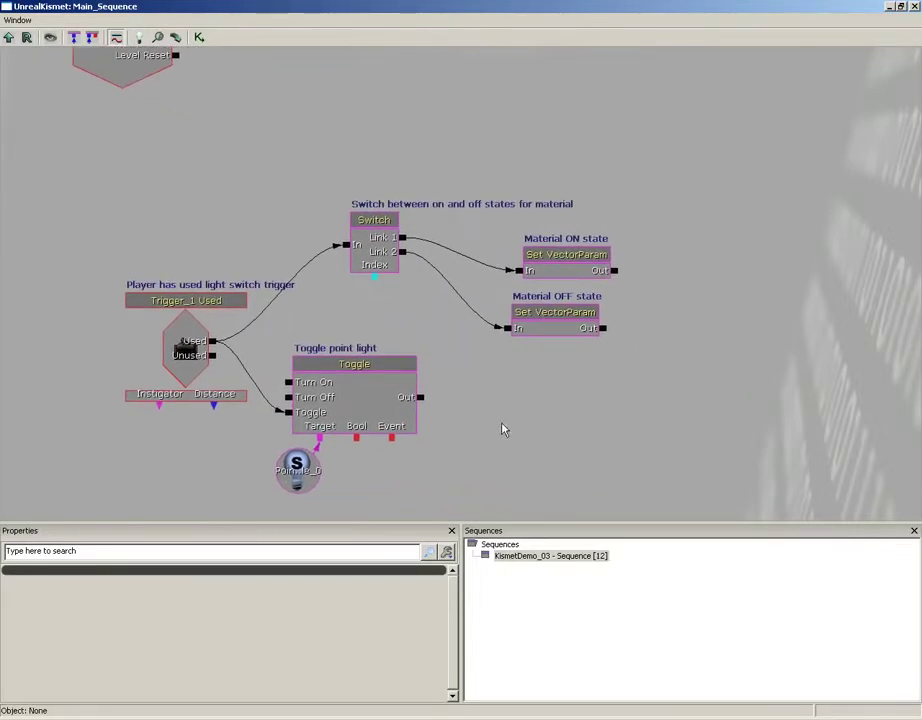
{"action": "left_click_drag", "start_coordinate": [508, 328], "coordinate": [531, 344]}
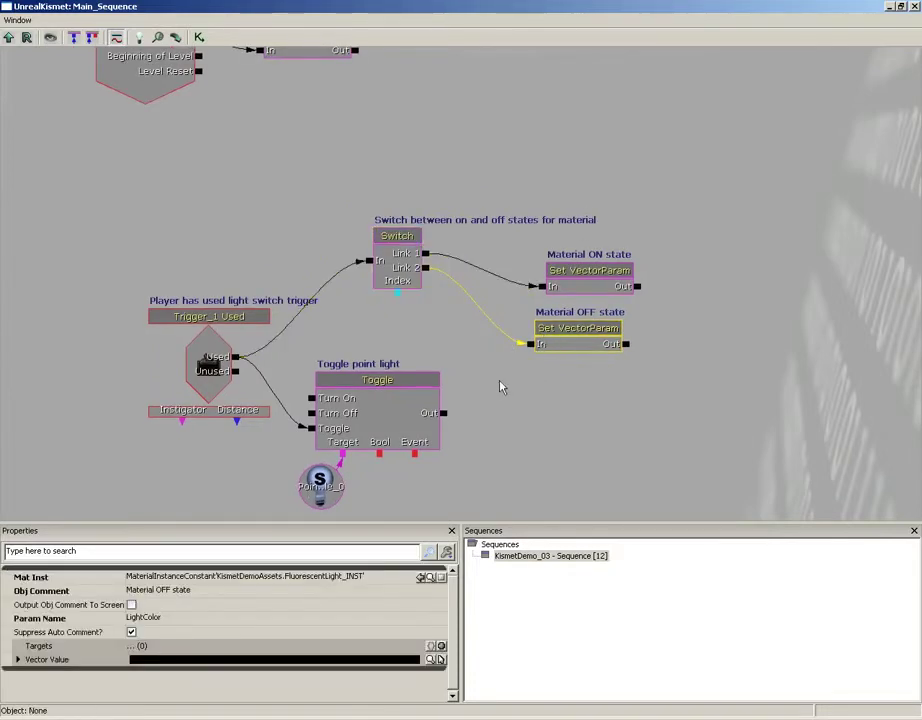
{"action": "left_click_drag", "start_coordinate": [500, 387], "coordinate": [533, 441]}
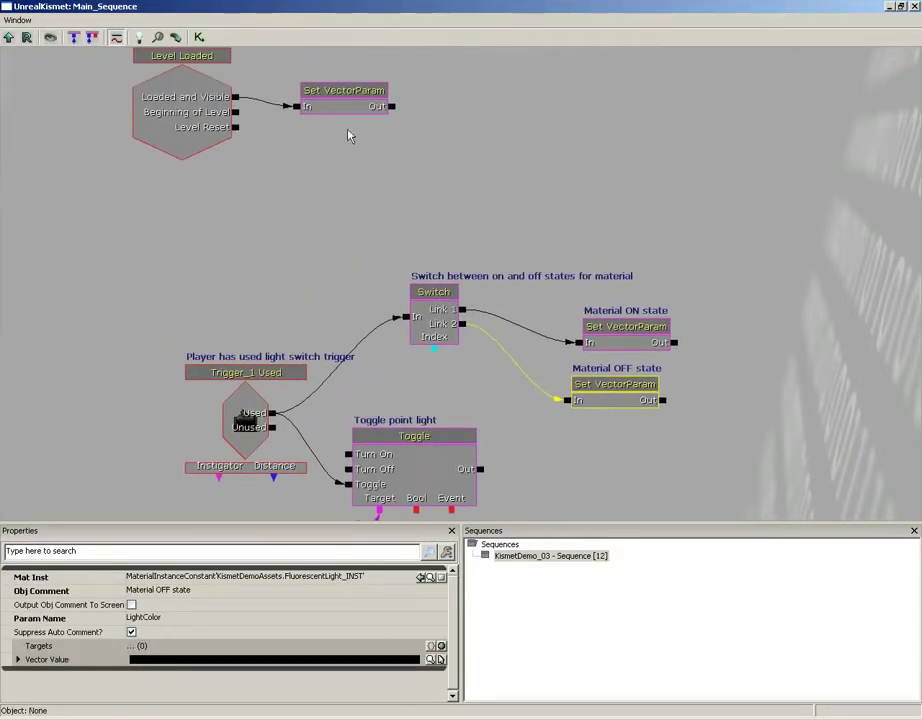
{"action": "left_click_drag", "start_coordinate": [324, 152], "coordinate": [363, 214]}
{"action": "left_click_drag", "start_coordinate": [442, 268], "coordinate": [453, 103]}
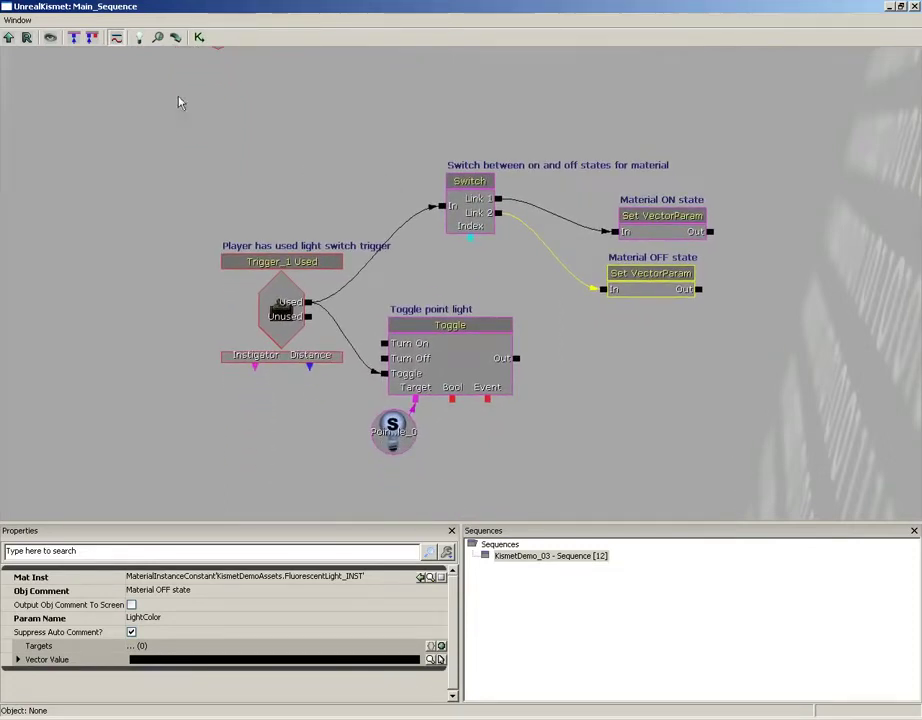
Step: Marquee-select every light switch node and add a comment box titled 'Light switch network'
{"action": "left_click_drag", "start_coordinate": [134, 119], "coordinate": [735, 483], "text": "ctrl+alt"}
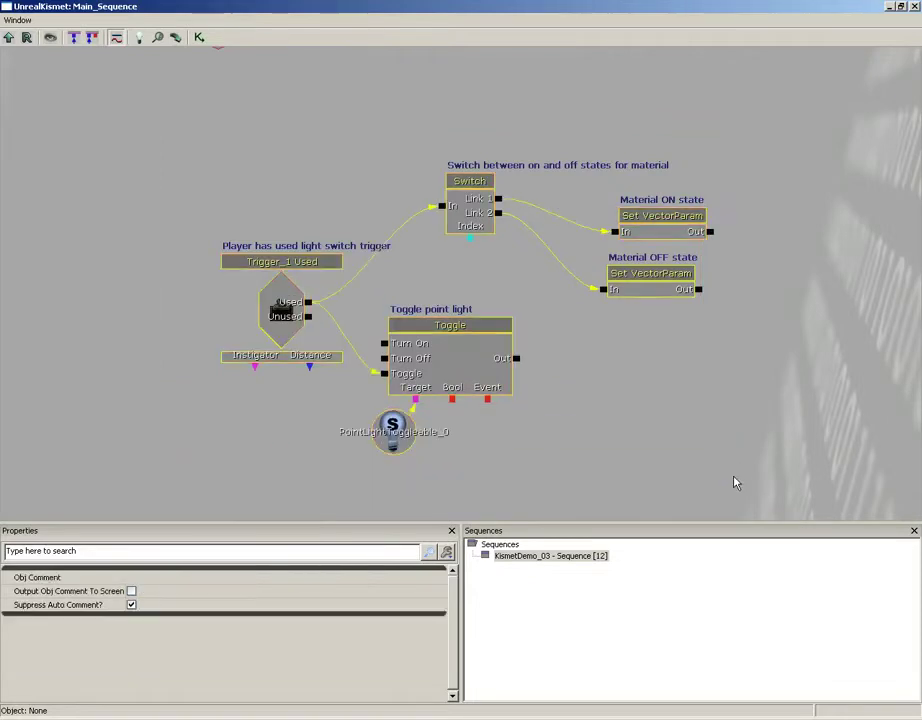
{"action": "right_click", "coordinate": [222, 134]}
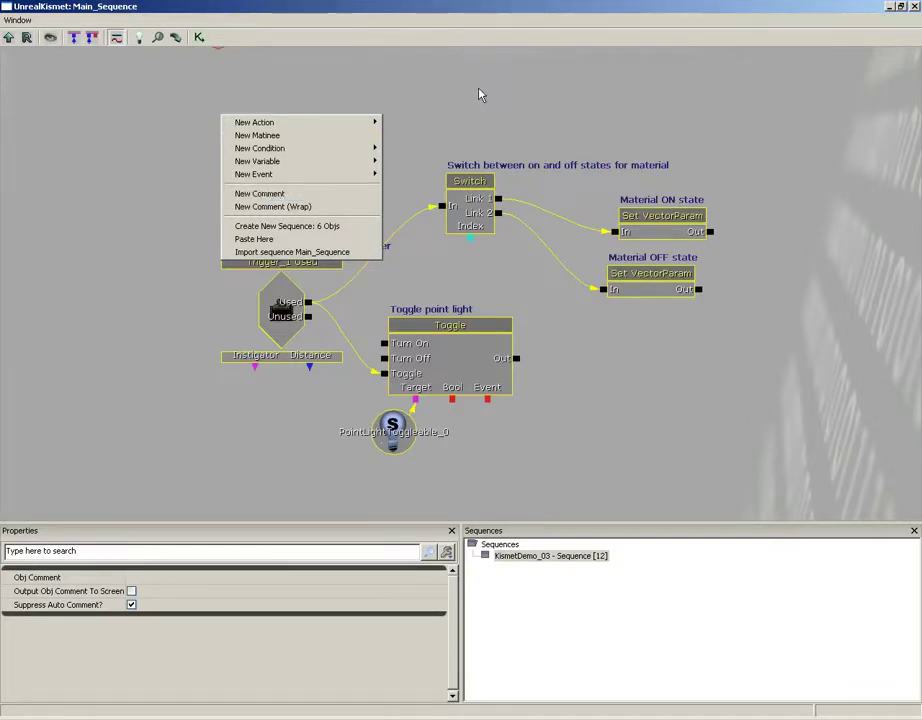
{"action": "mouse_move", "coordinate": [480, 93]}
{"action": "left_mouse_down"}
{"action": "mouse_move", "coordinate": [434, 142]}
{"action": "mouse_move", "coordinate": [466, 81]}
{"action": "left_mouse_up"}
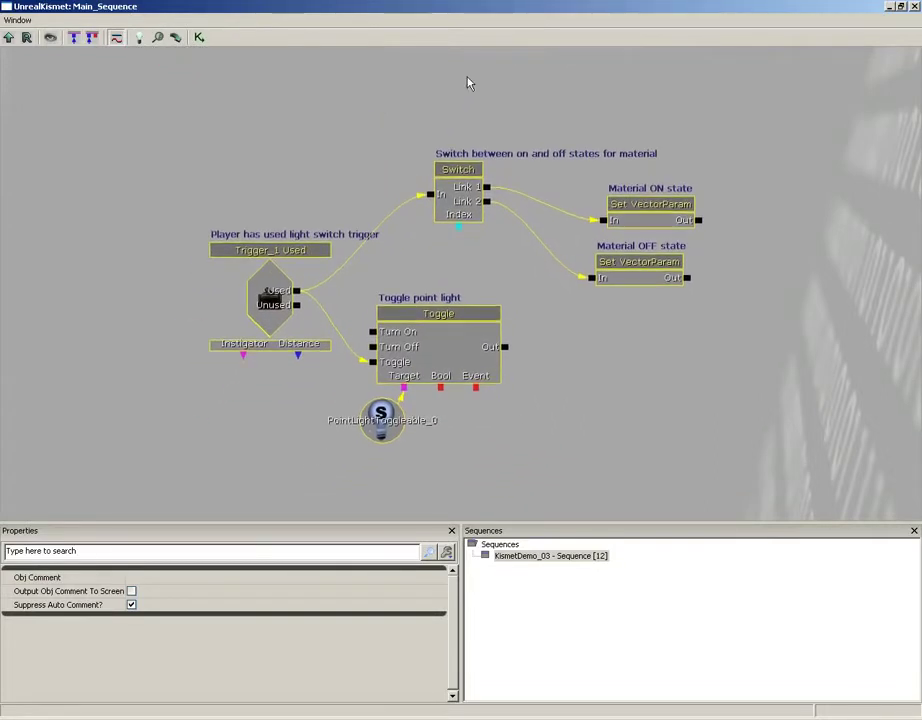
{"action": "key", "text": "c"}
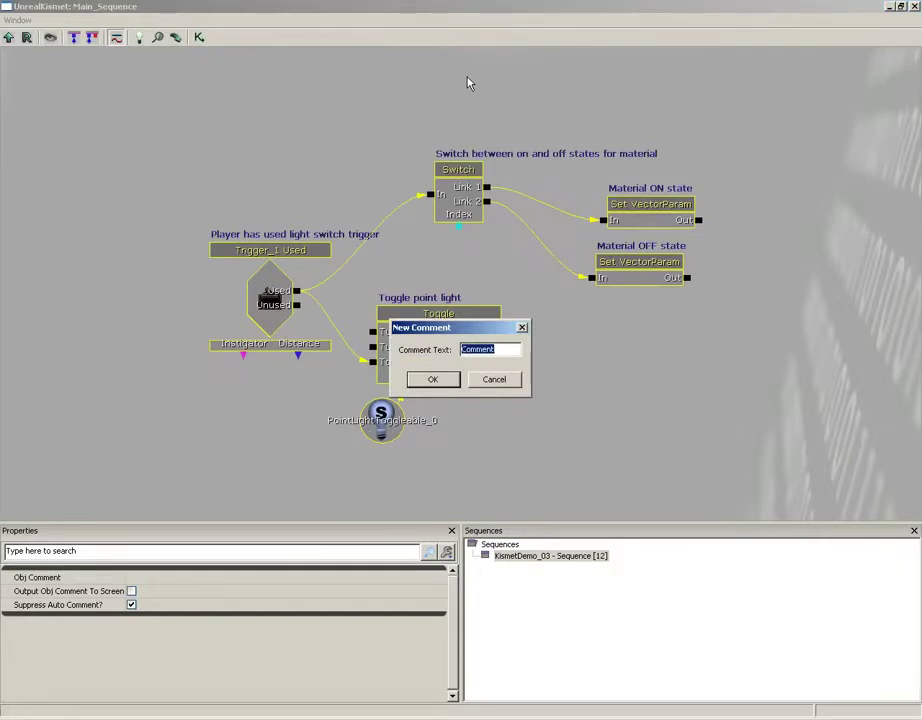
{"action": "type", "text": "Lig"}
{"action": "type", "text": "ht switch network"}
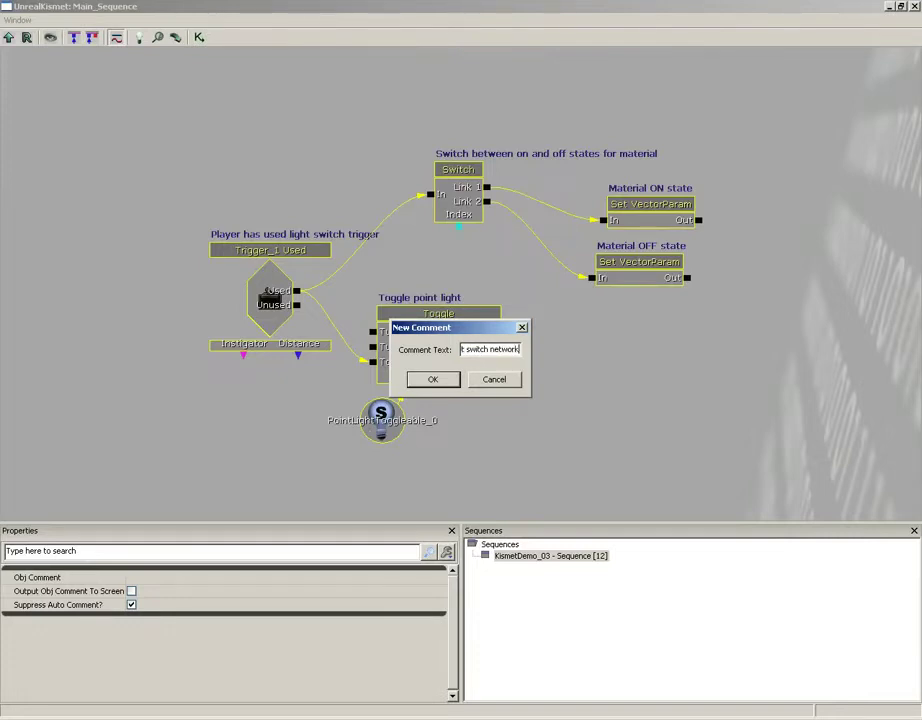
{"action": "key", "text": "Return"}
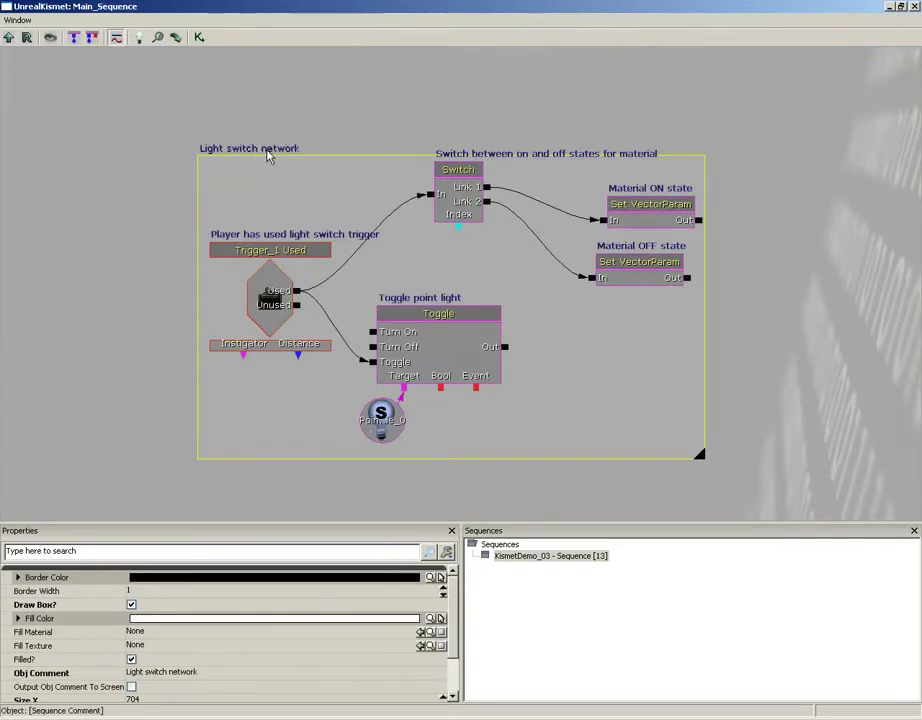
Step: Reposition the Light switch network box and enlarge it to enclose the PointLight variable
{"action": "left_click_drag", "start_coordinate": [265, 147], "coordinate": [278, 181]}
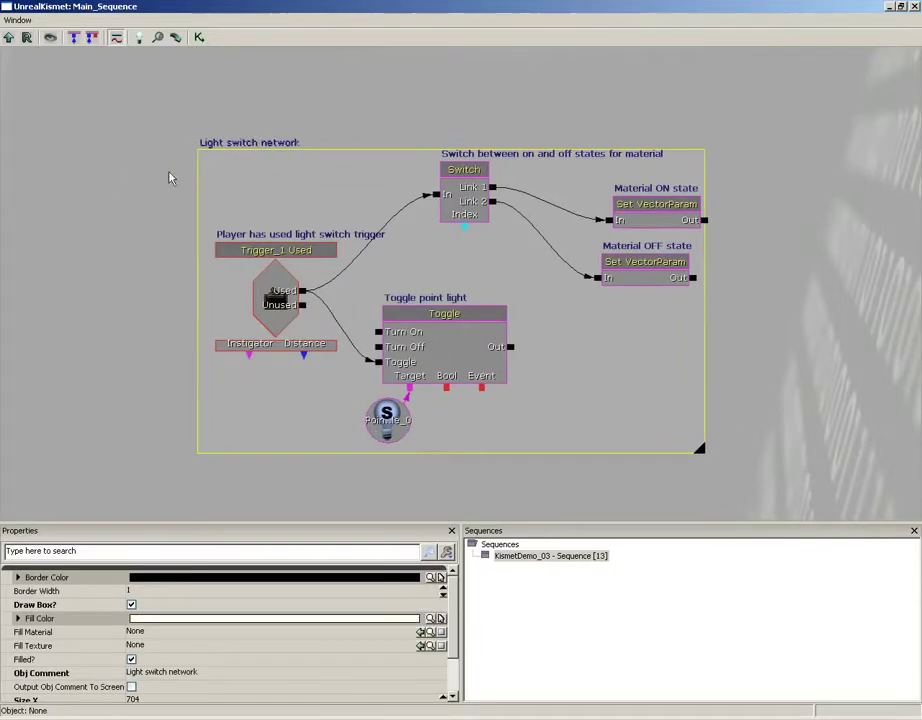
{"action": "left_click", "coordinate": [214, 145]}
{"action": "left_click", "coordinate": [237, 146]}
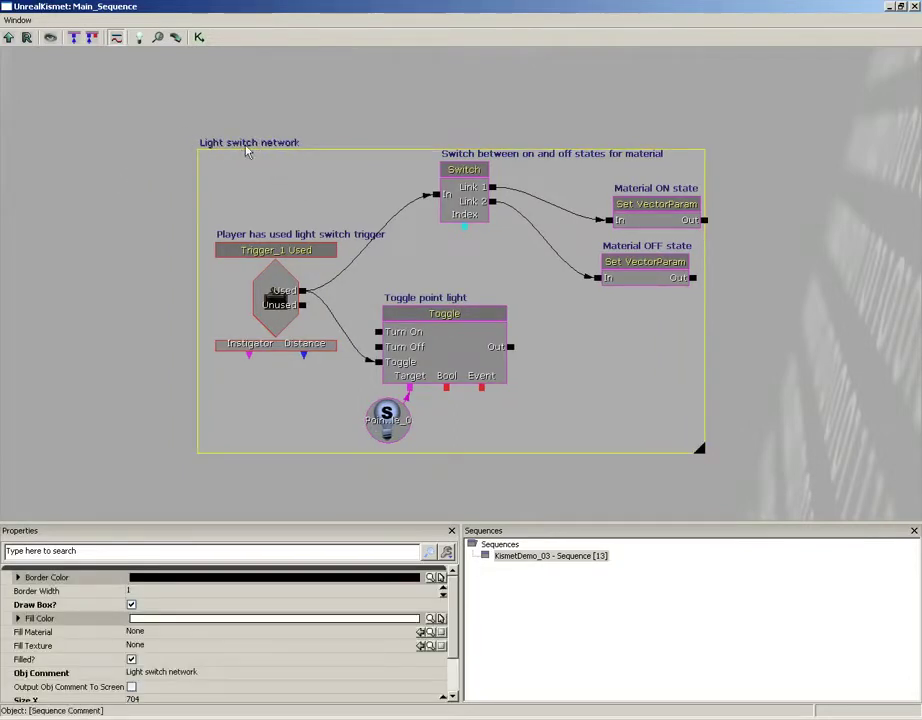
{"action": "left_click_drag", "start_coordinate": [247, 148], "coordinate": [226, 108]}
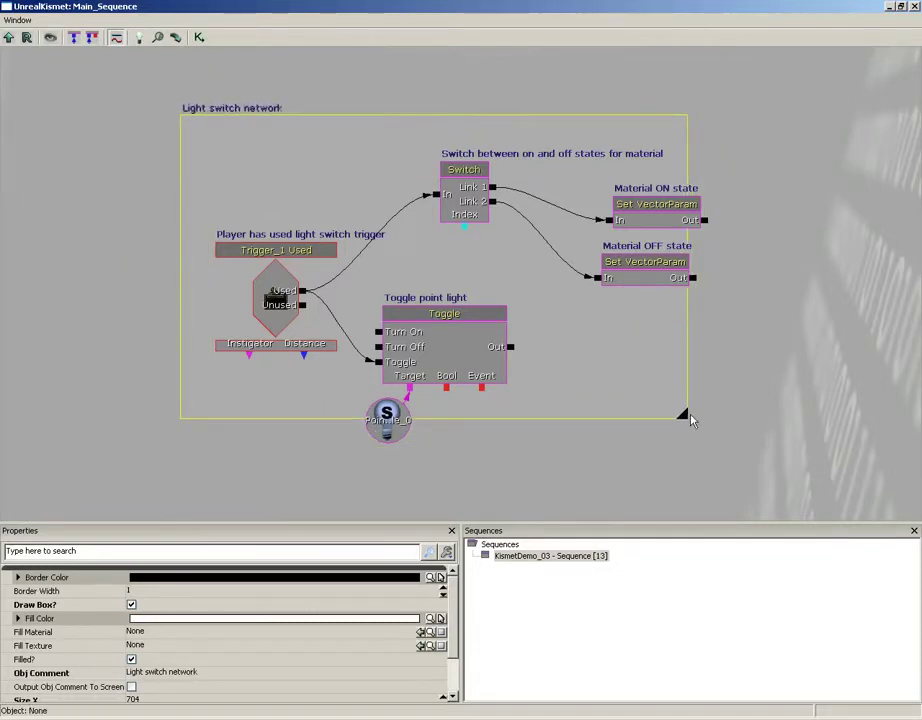
{"action": "left_click_drag", "start_coordinate": [686, 420], "coordinate": [774, 482]}
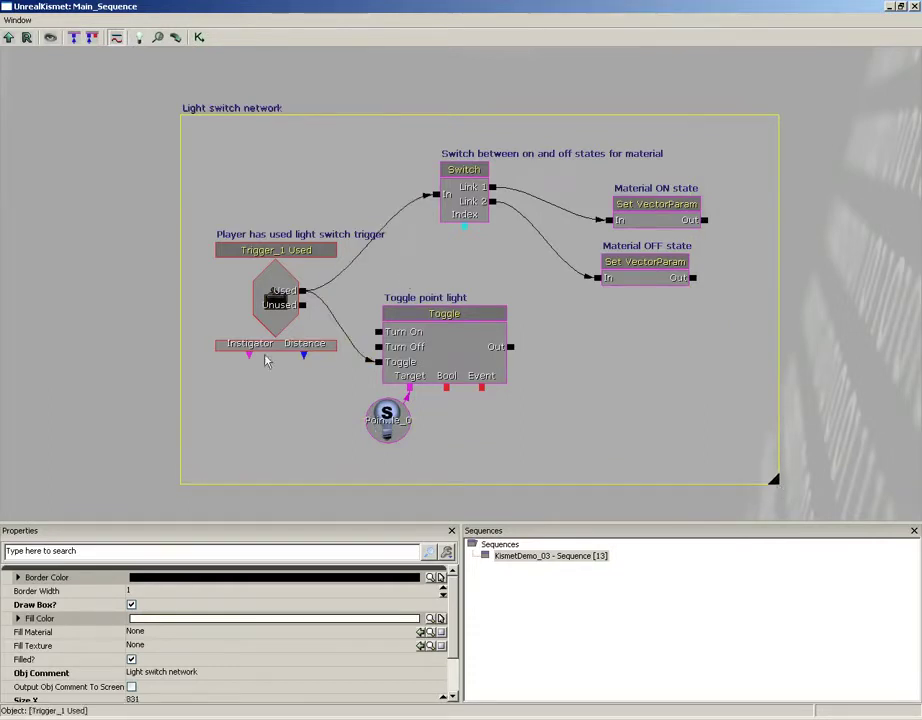
Step: Toggle Draw Box off and on, then set the comment's Border Width to 3
{"action": "left_click", "coordinate": [131, 605]}
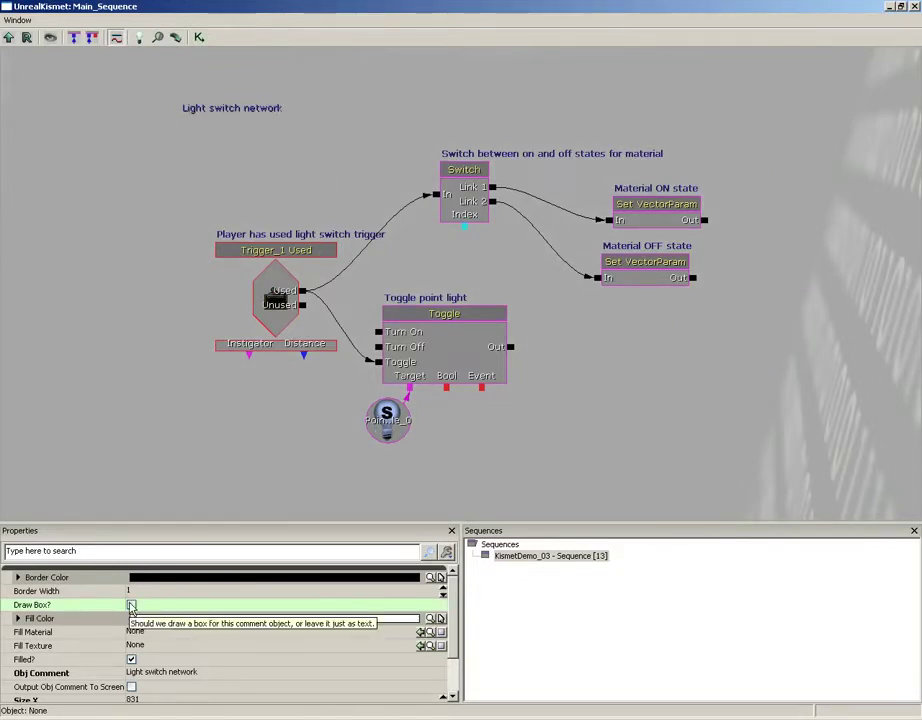
{"action": "left_click", "coordinate": [131, 605]}
{"action": "left_click", "coordinate": [135, 591]}
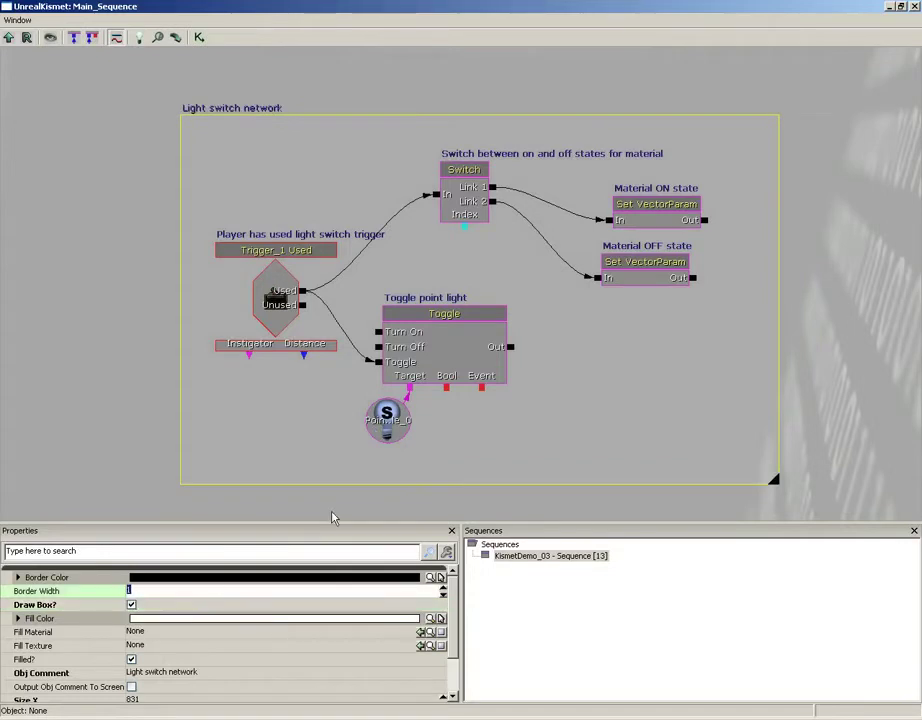
{"action": "type", "text": "3"}
{"action": "key", "text": "Return"}
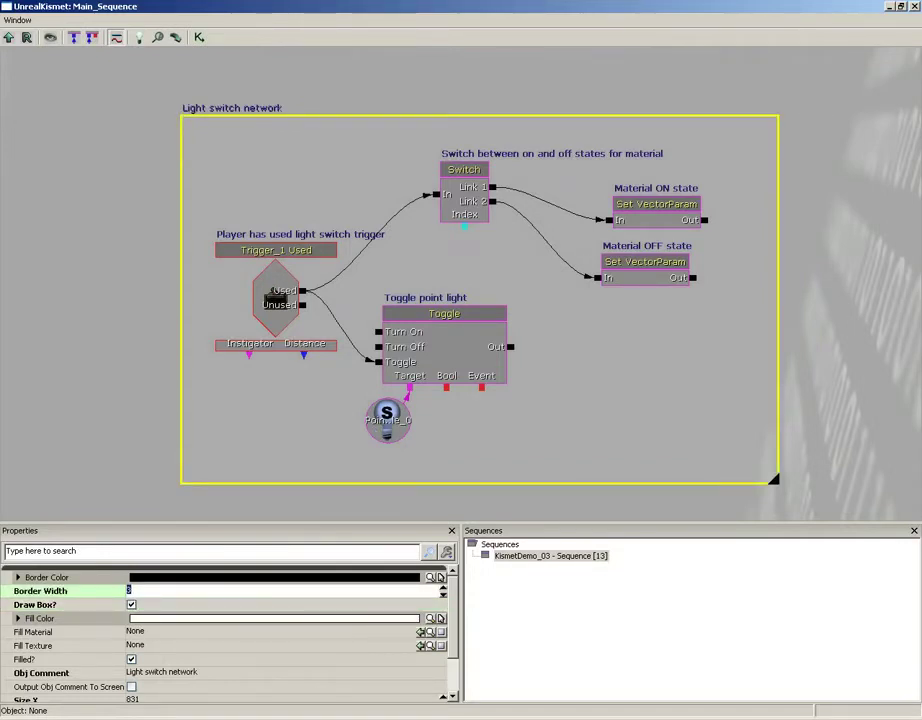
{"action": "left_click", "coordinate": [150, 350]}
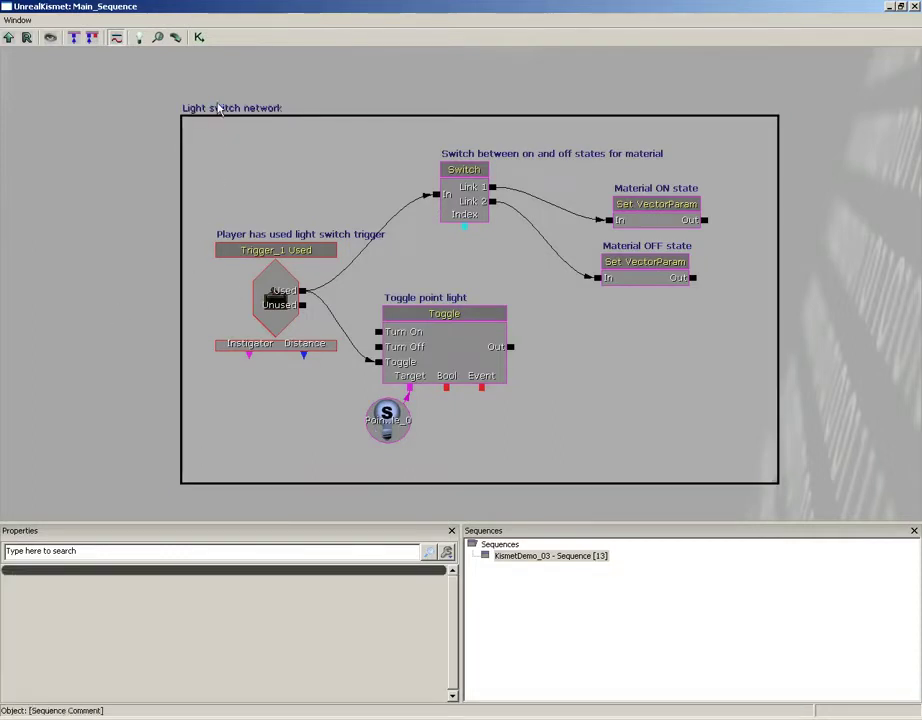
{"action": "left_click", "coordinate": [197, 400]}
{"action": "double_click", "coordinate": [78, 618]}
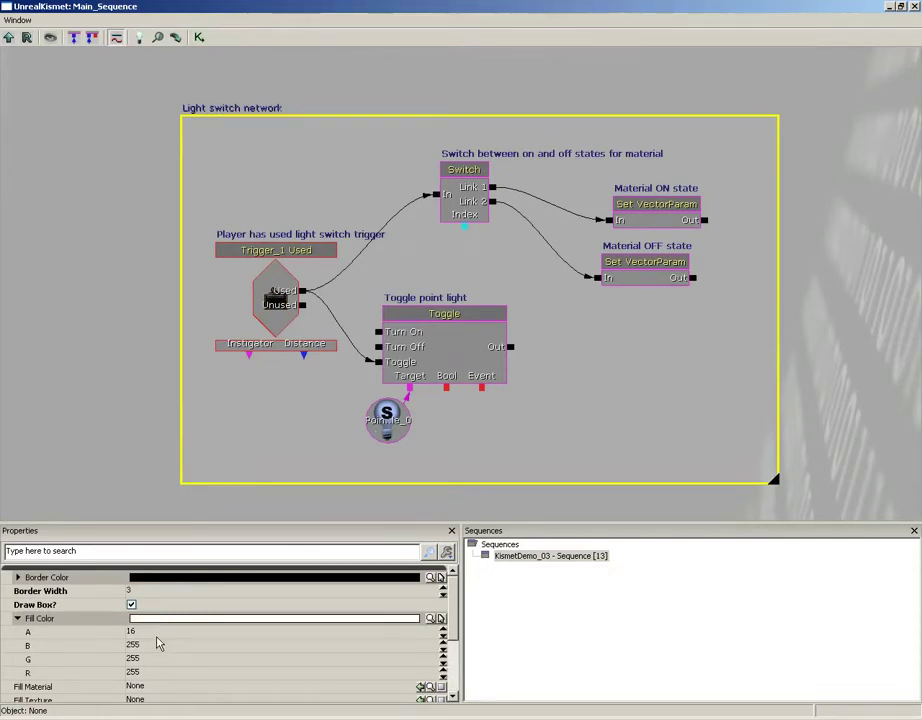
Step: Set the fill's G and R channels to 0 and its alpha to 64 for an opaque blue
{"action": "left_click", "coordinate": [158, 659]}
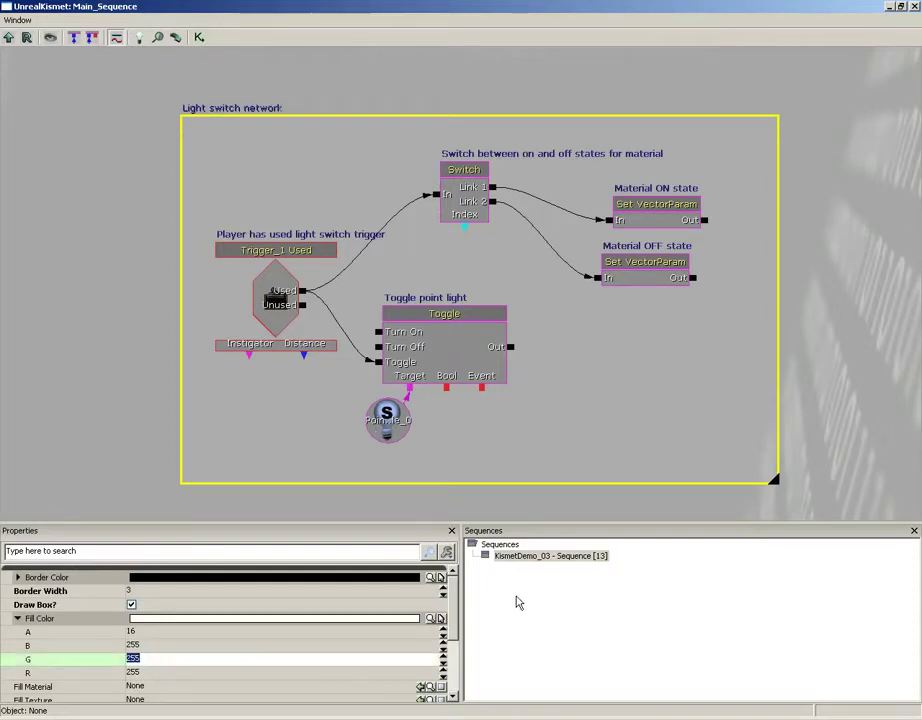
{"action": "type", "text": "0"}
{"action": "key", "text": "Tab"}
{"action": "type", "text": "0"}
{"action": "key", "text": "Tab"}
{"action": "key", "text": "shift+Tab"}
{"action": "key", "text": "shift+Tab"}
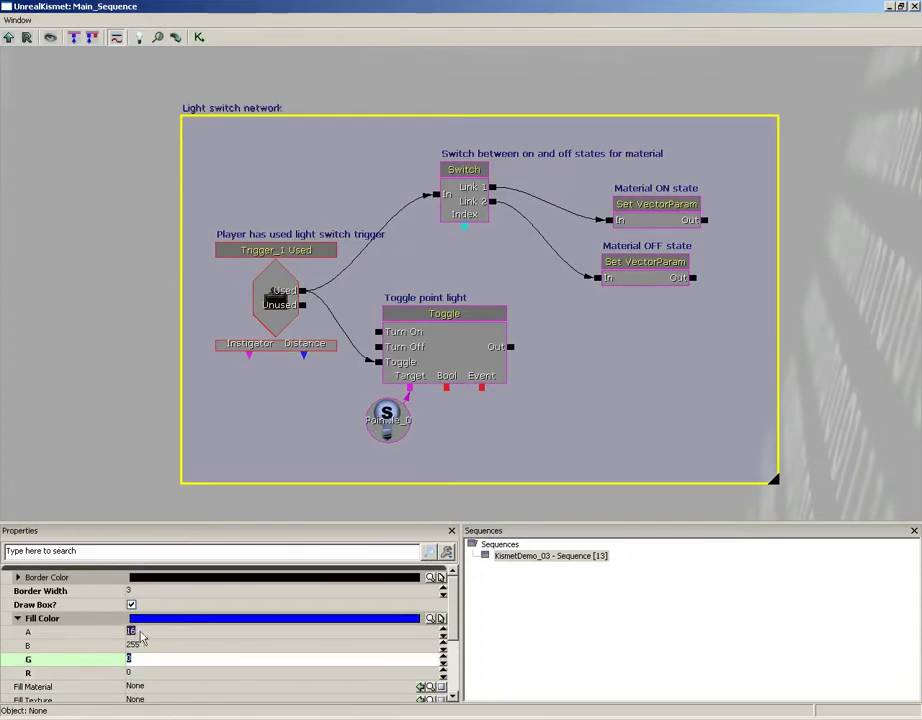
{"action": "key", "text": "shift+Tab"}
{"action": "key", "text": "shift+Tab"}
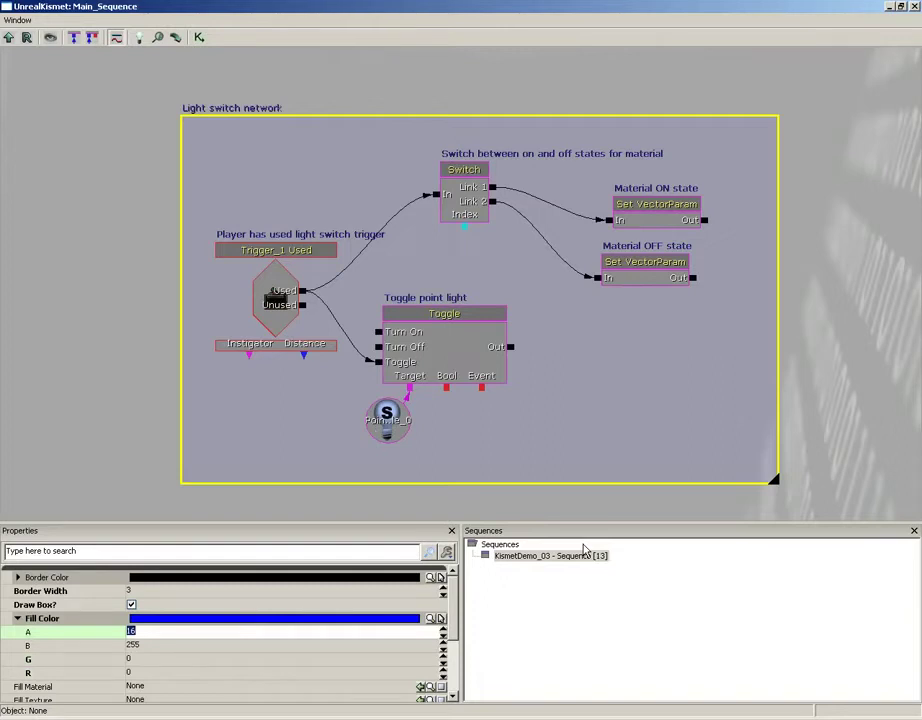
{"action": "type", "text": "64"}
{"action": "key", "text": "Return"}
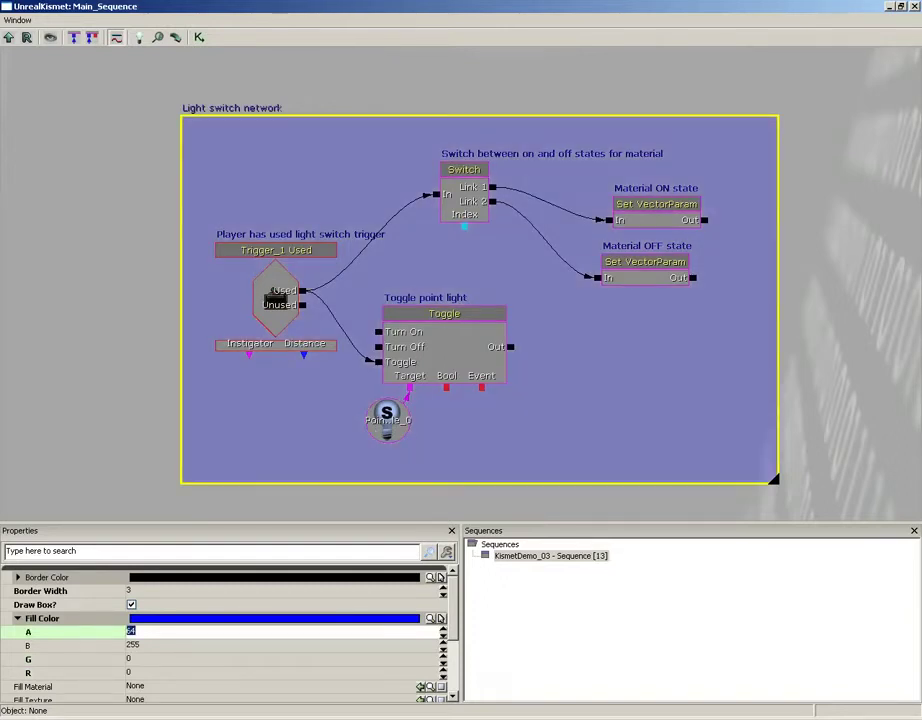
Step: Raise the fill's green channel to 100 for a lighter blue-grey, then deselect
{"action": "scroll", "coordinate": [591, 298], "scroll_direction": "down", "scroll_amount": 3}
{"action": "scroll", "coordinate": [527, 200], "scroll_direction": "up", "scroll_amount": 3}
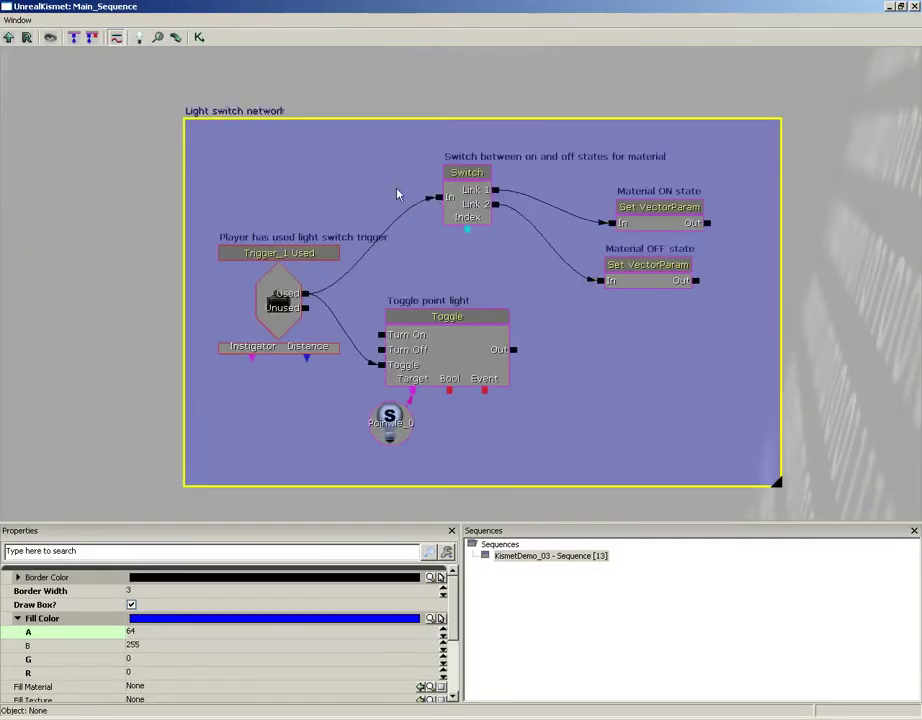
{"action": "left_click", "coordinate": [146, 645]}
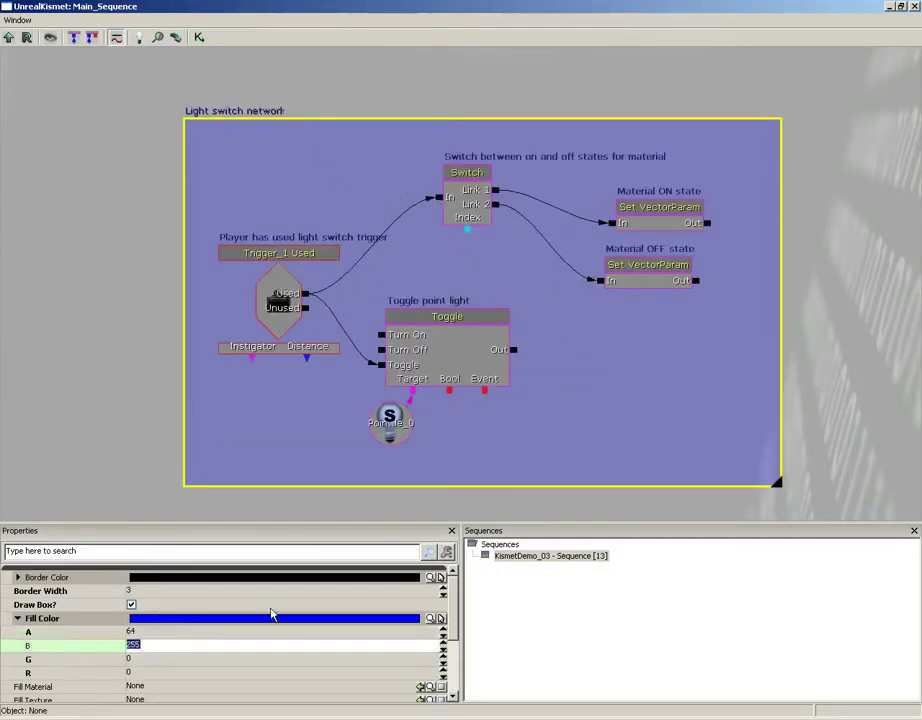
{"action": "left_click", "coordinate": [150, 660]}
{"action": "type", "text": "1"}
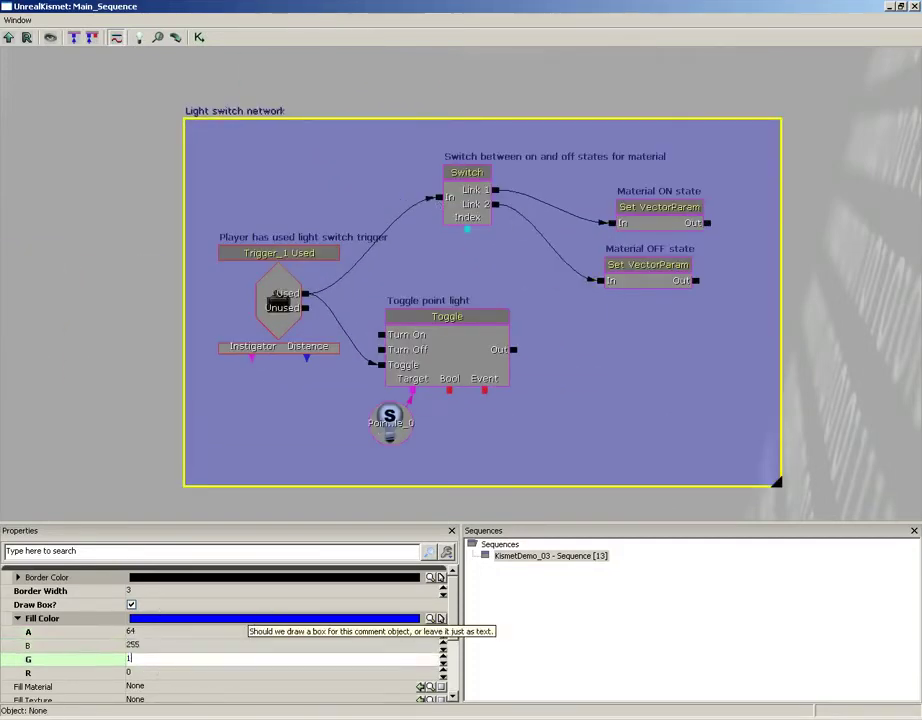
{"action": "type", "text": "00"}
{"action": "key", "text": "Return"}
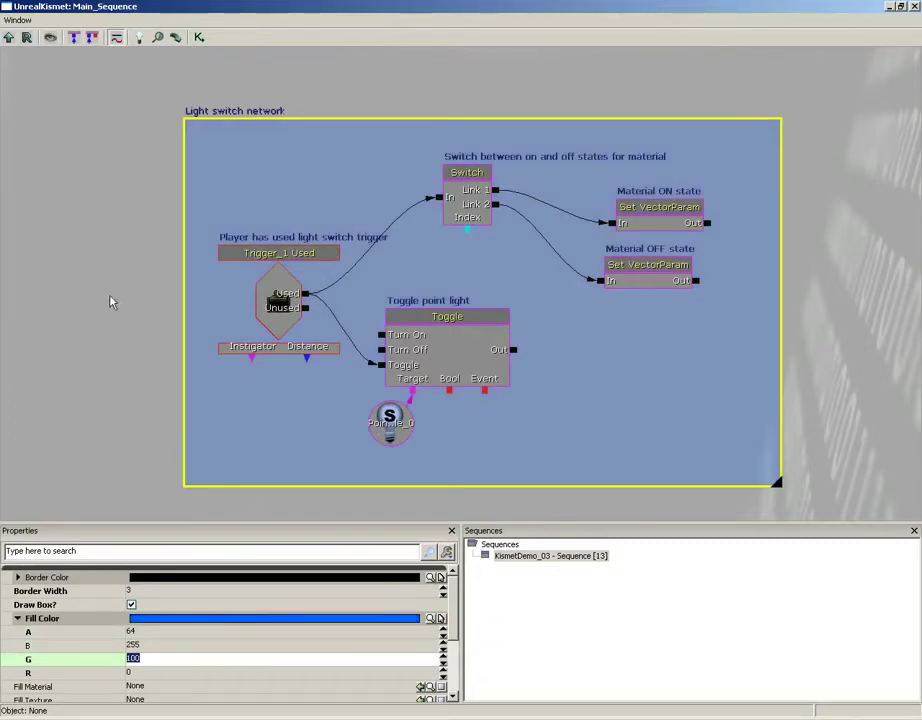
{"action": "left_click", "coordinate": [134, 276]}
{"action": "mouse_move", "coordinate": [134, 247]}
{"action": "left_mouse_down"}
{"action": "mouse_move", "coordinate": [90, 276]}
{"action": "mouse_move", "coordinate": [142, 220]}
{"action": "mouse_move", "coordinate": [118, 254]}
{"action": "left_mouse_up"}
{"action": "scroll", "coordinate": [118, 254], "scroll_direction": "down", "scroll_amount": 5}
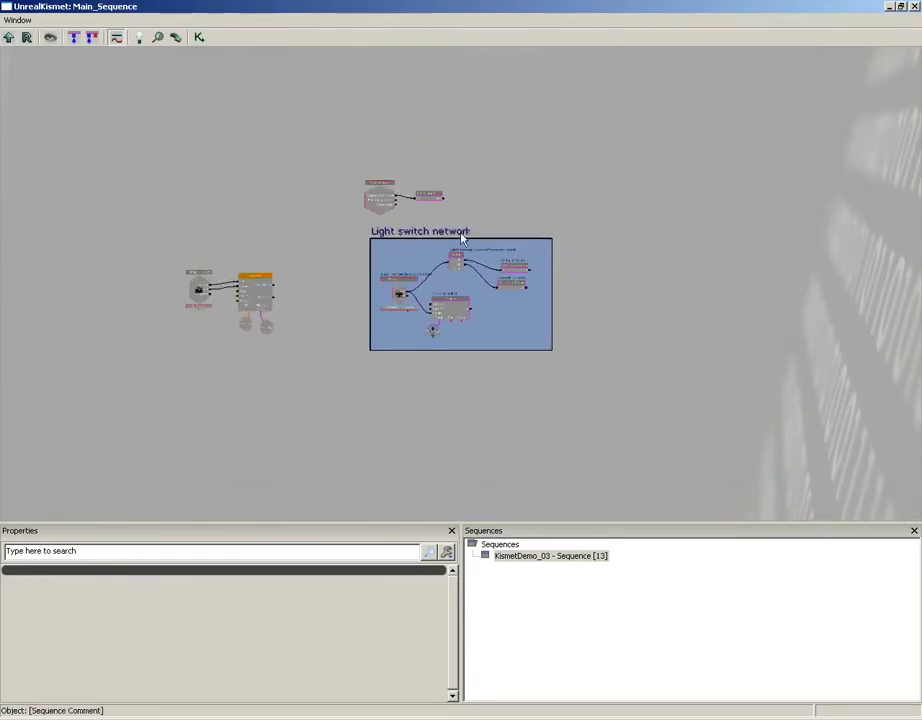
{"action": "scroll", "coordinate": [302, 224], "scroll_direction": "down", "scroll_amount": 4}
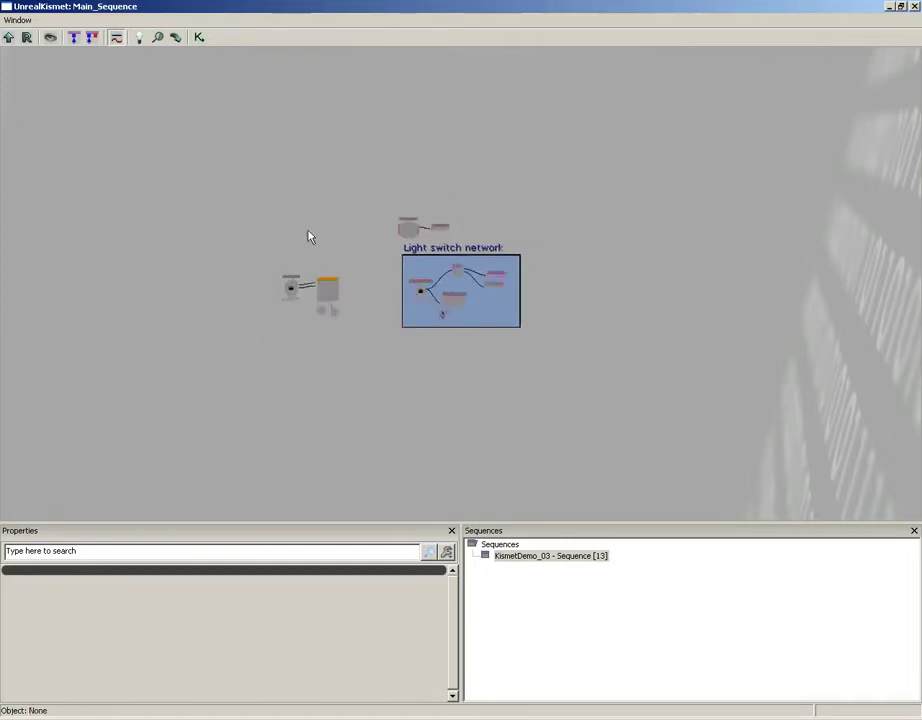
{"action": "scroll", "coordinate": [265, 170], "scroll_direction": "up", "scroll_amount": 5}
{"action": "scroll", "coordinate": [263, 220], "scroll_direction": "down", "scroll_amount": 2}
{"action": "scroll", "coordinate": [258, 240], "scroll_direction": "up", "scroll_amount": 2}
{"action": "scroll", "coordinate": [254, 230], "scroll_direction": "down", "scroll_amount": 2}
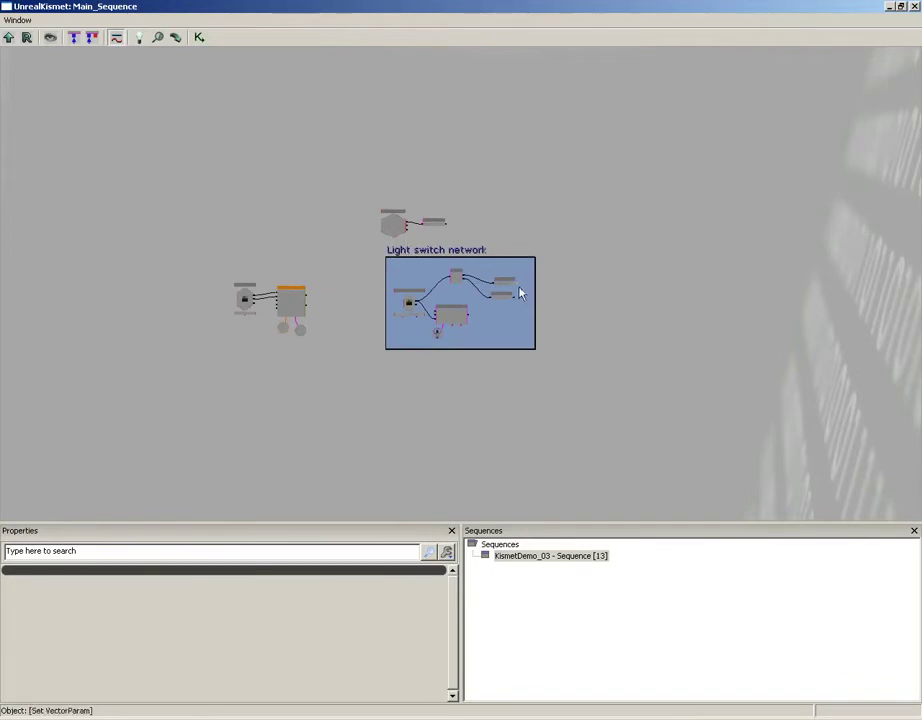
{"action": "scroll", "coordinate": [340, 237], "scroll_direction": "up", "scroll_amount": 5}
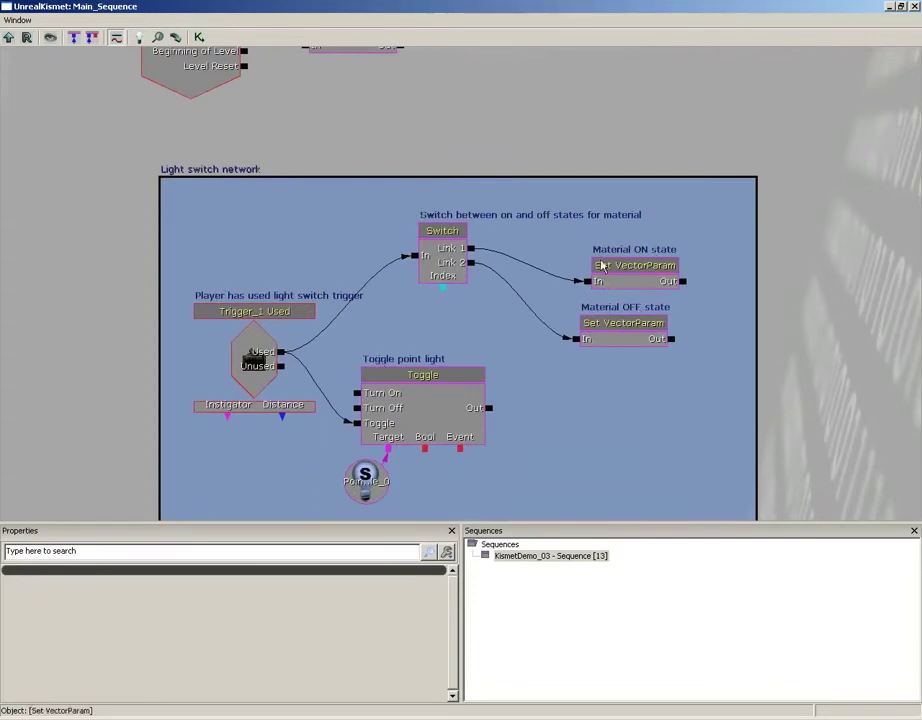
Step: Select the Level Loaded and Set VectorParam nodes and add a comment titled 'Initial level conditions'
{"action": "left_click_drag", "start_coordinate": [274, 147], "coordinate": [515, 346]}
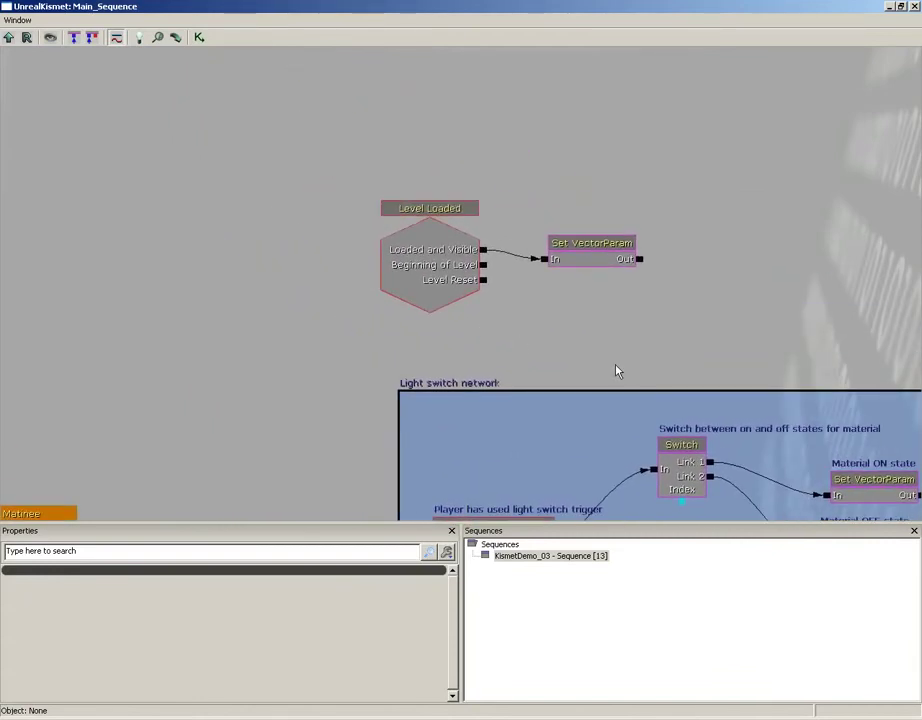
{"action": "left_click_drag", "start_coordinate": [340, 160], "coordinate": [679, 354], "text": "ctrl+alt"}
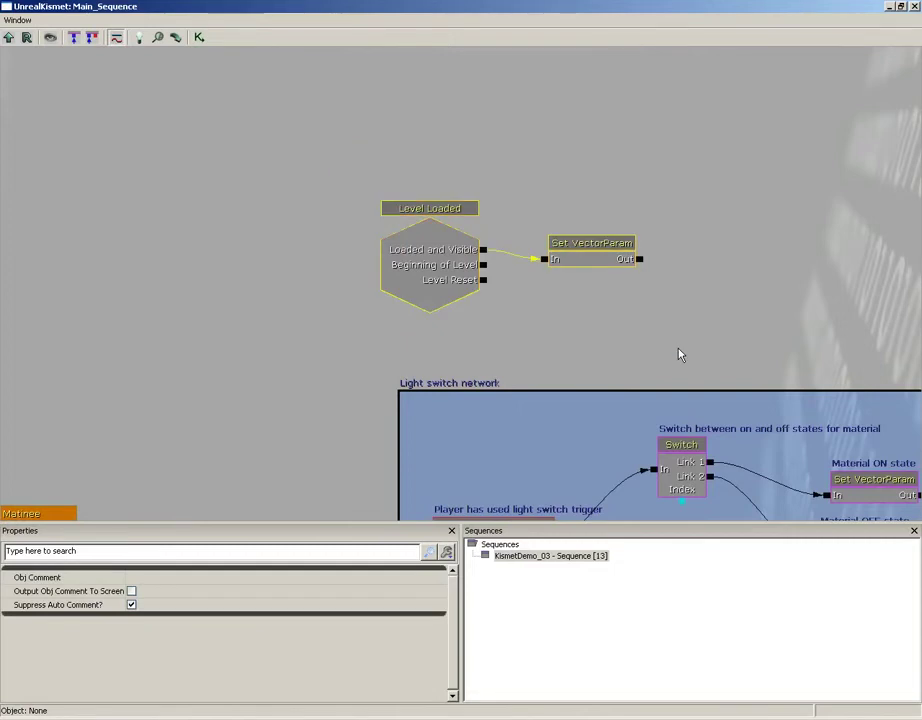
{"action": "type", "text": "c"}
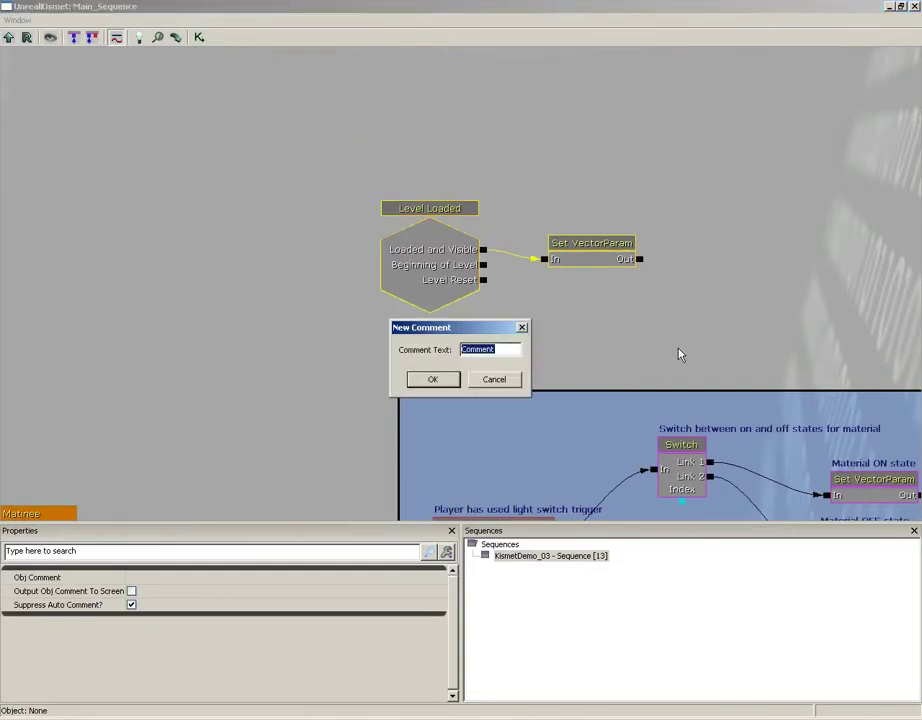
{"action": "type", "text": "Initial"}
{"action": "key", "text": "BackSpace"}
{"action": "type", "text": "level conditions"}
{"action": "key", "text": "Return"}
Step: Fit the box around its nodes and set its fill to B/G/R 0 with alpha 32
{"action": "left_click_drag", "start_coordinate": [445, 176], "coordinate": [420, 190]}
{"action": "left_click_drag", "start_coordinate": [619, 294], "coordinate": [679, 329]}
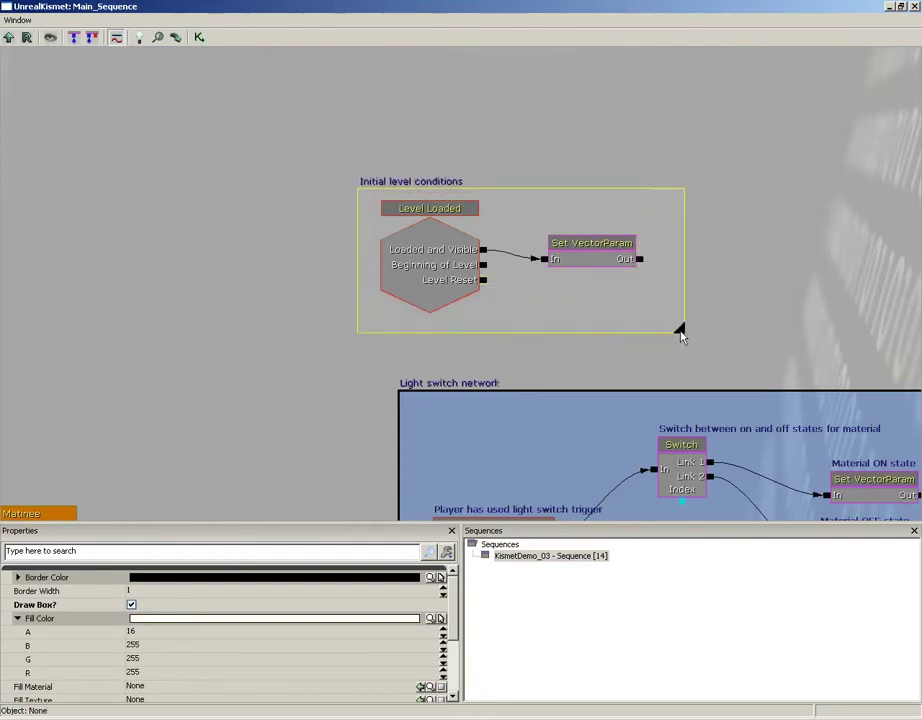
{"action": "left_click", "coordinate": [152, 645]}
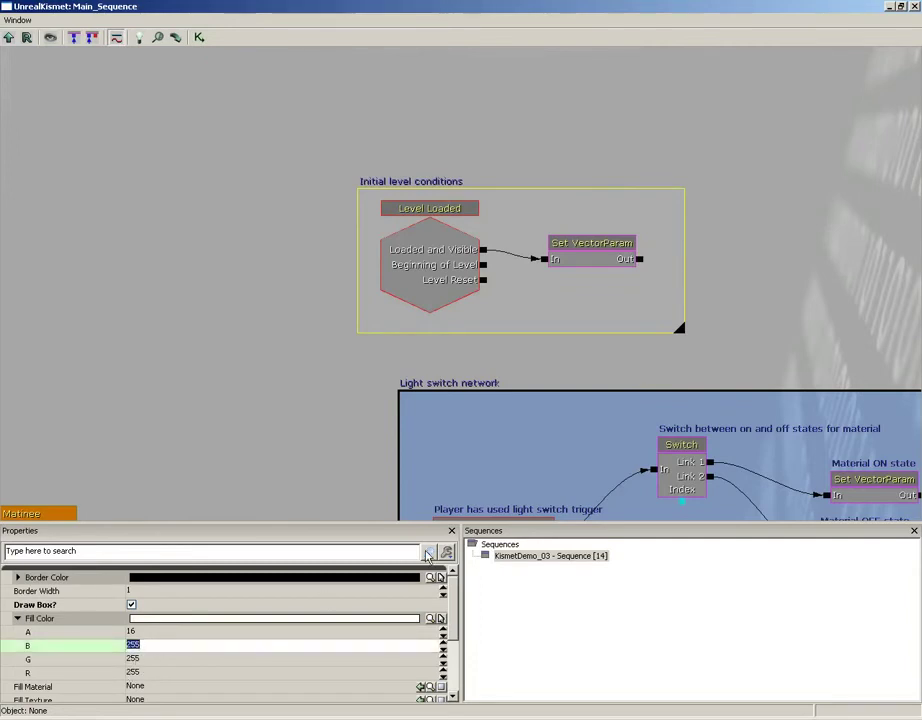
{"action": "type", "text": "0"}
{"action": "key", "text": "Tab"}
{"action": "type", "text": "0"}
{"action": "key", "text": "Tab"}
{"action": "type", "text": "0"}
{"action": "left_click", "coordinate": [160, 632]}
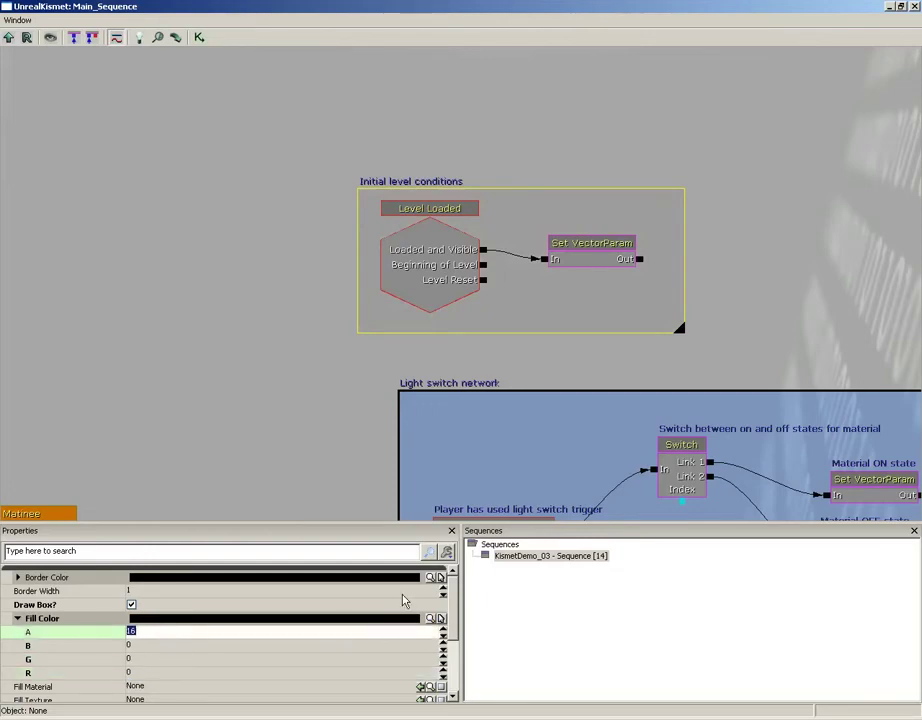
{"action": "type", "text": "32"}
{"action": "key", "text": "Return"}
Step: Select the Trigger_0 Touch and Matinee nodes and add a comment titled 'Door Network'
{"action": "scroll", "coordinate": [220, 288], "scroll_direction": "down", "scroll_amount": 5}
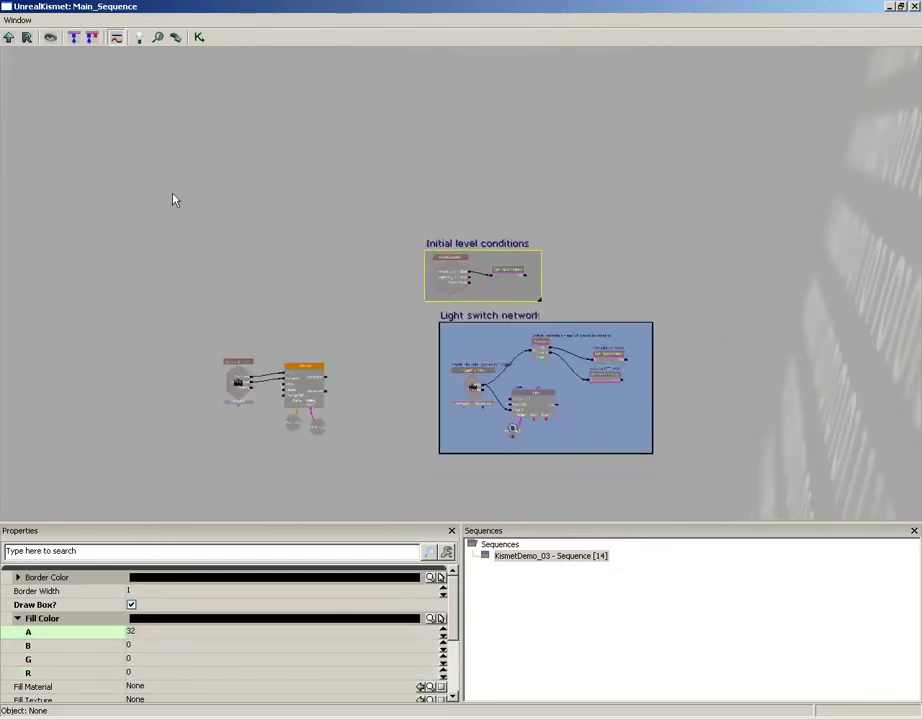
{"action": "scroll", "coordinate": [172, 316], "scroll_direction": "up", "scroll_amount": 5}
{"action": "left_click_drag", "start_coordinate": [237, 332], "coordinate": [523, 111]}
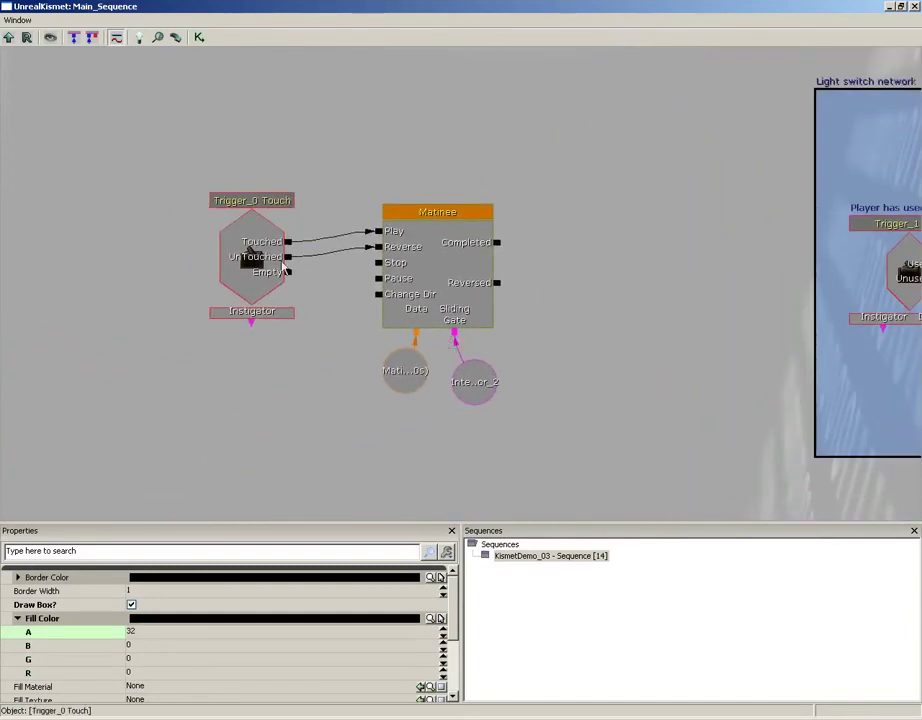
{"action": "left_click_drag", "start_coordinate": [157, 135], "coordinate": [557, 455], "text": "ctrl+alt"}
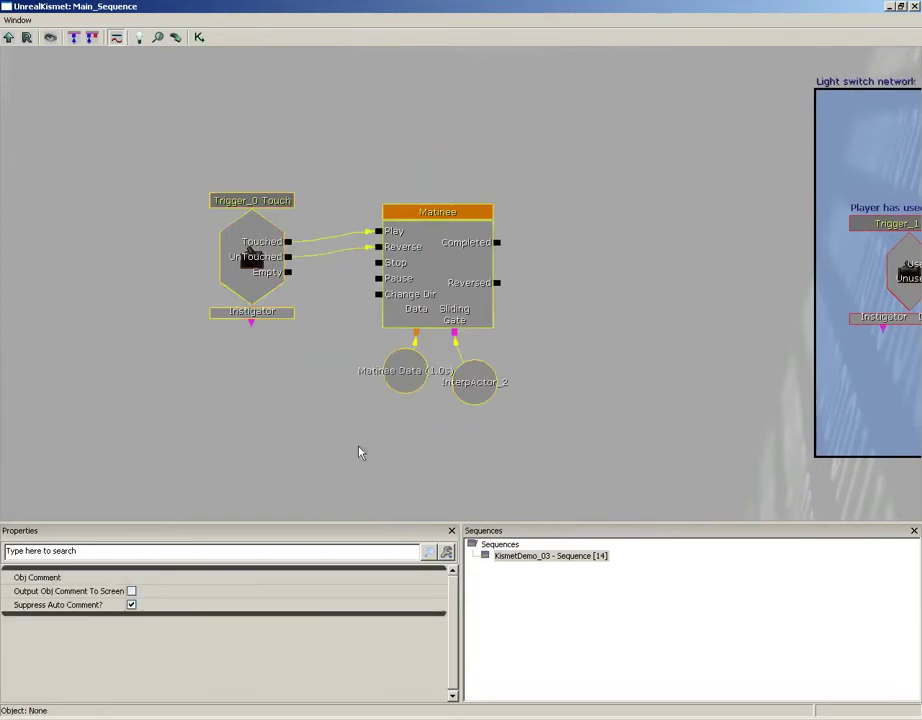
{"action": "type", "text": "c"}
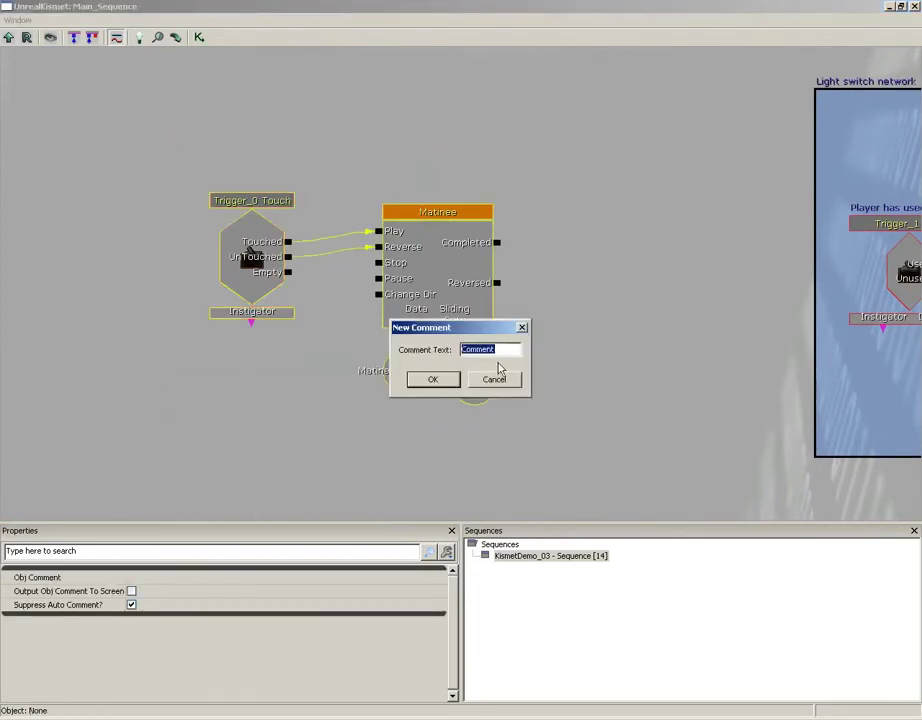
{"action": "type", "text": "O"}
{"action": "type", "text": "oor Network"}
{"action": "key", "text": "Return"}
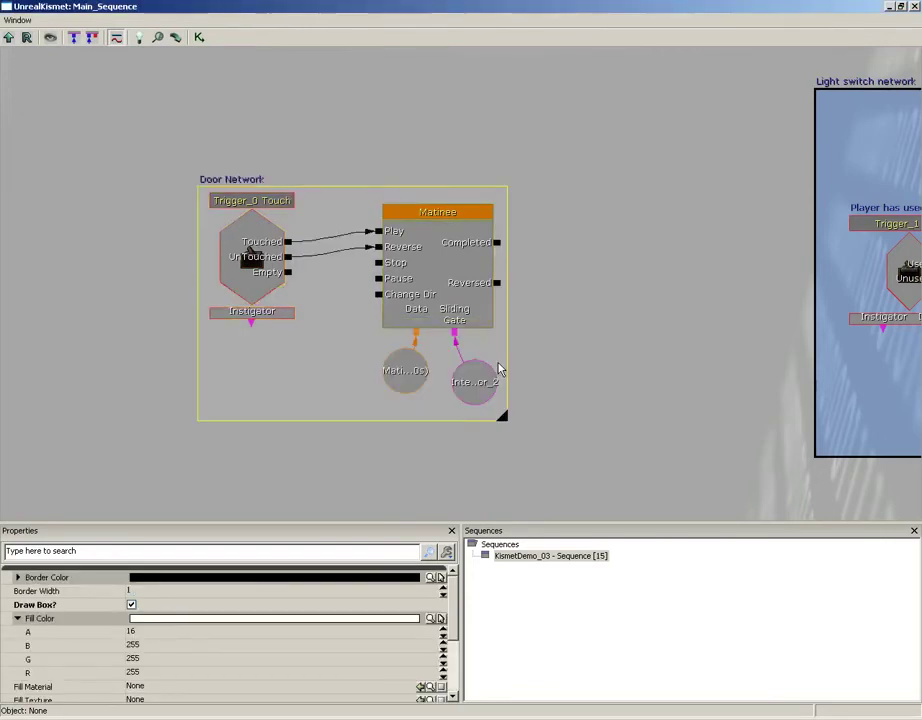
Step: Reposition and enlarge the Door Network box around its nodes and edit its Border Width
{"action": "left_click_drag", "start_coordinate": [249, 183], "coordinate": [226, 171], "text": "ctrl"}
{"action": "left_click_drag", "start_coordinate": [480, 407], "coordinate": [590, 459]}
{"action": "left_click", "coordinate": [177, 592]}
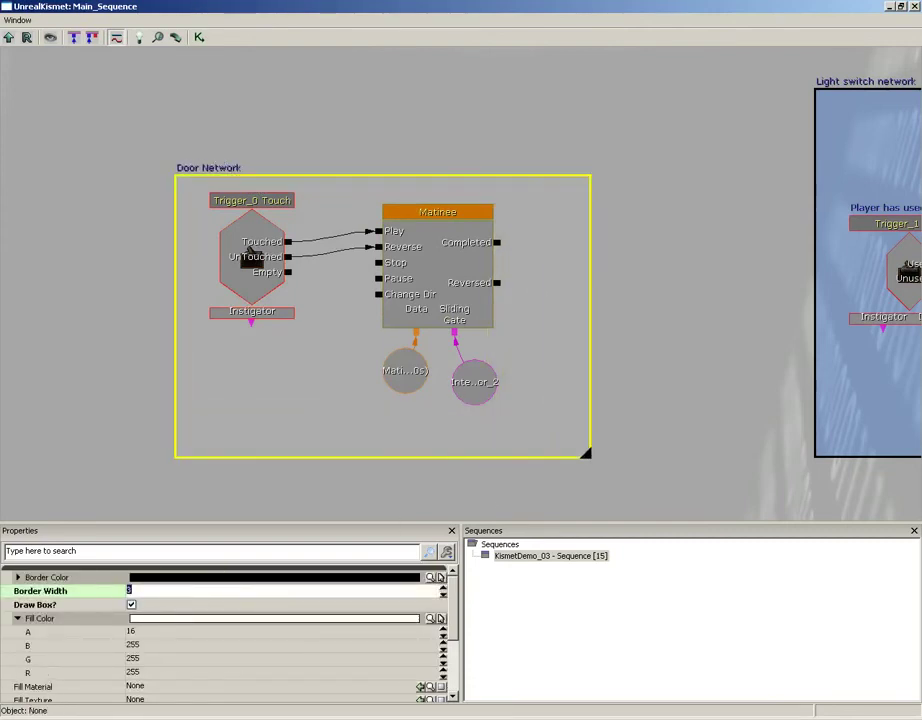
{"action": "left_click", "coordinate": [56, 335]}
{"action": "scroll", "coordinate": [104, 305], "scroll_direction": "down", "scroll_amount": 1}
{"action": "scroll", "coordinate": [104, 305], "scroll_direction": "down", "scroll_amount": 2}
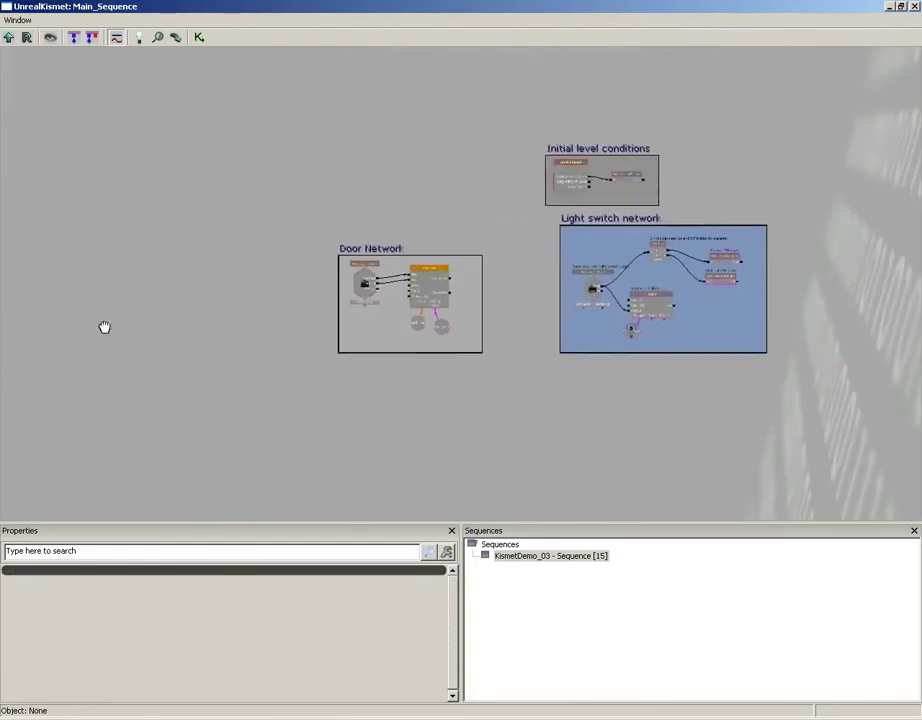
{"action": "left_click_drag", "start_coordinate": [86, 339], "coordinate": [35, 370]}
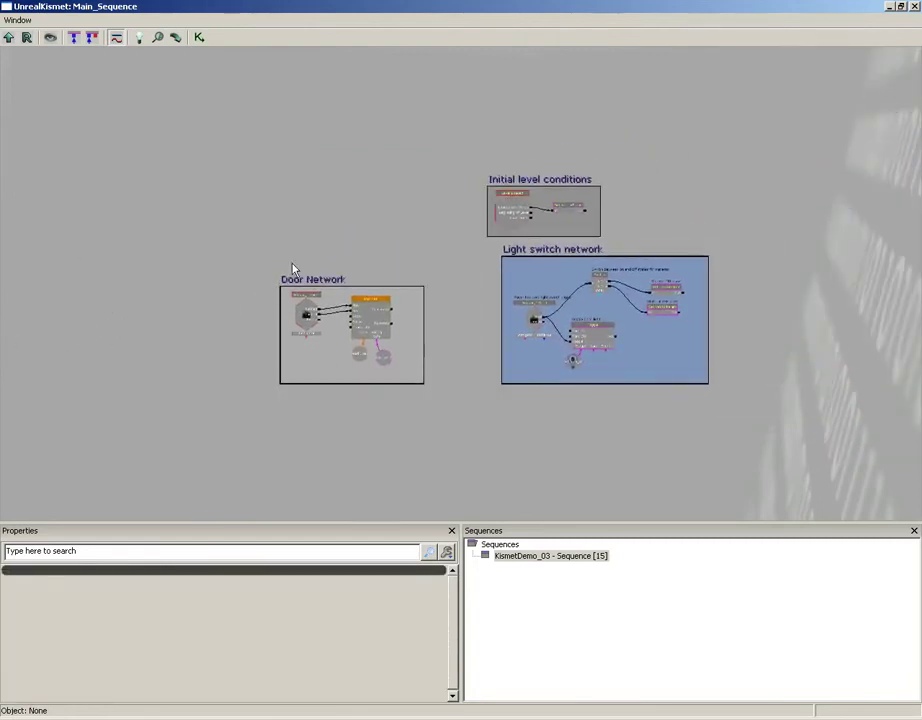